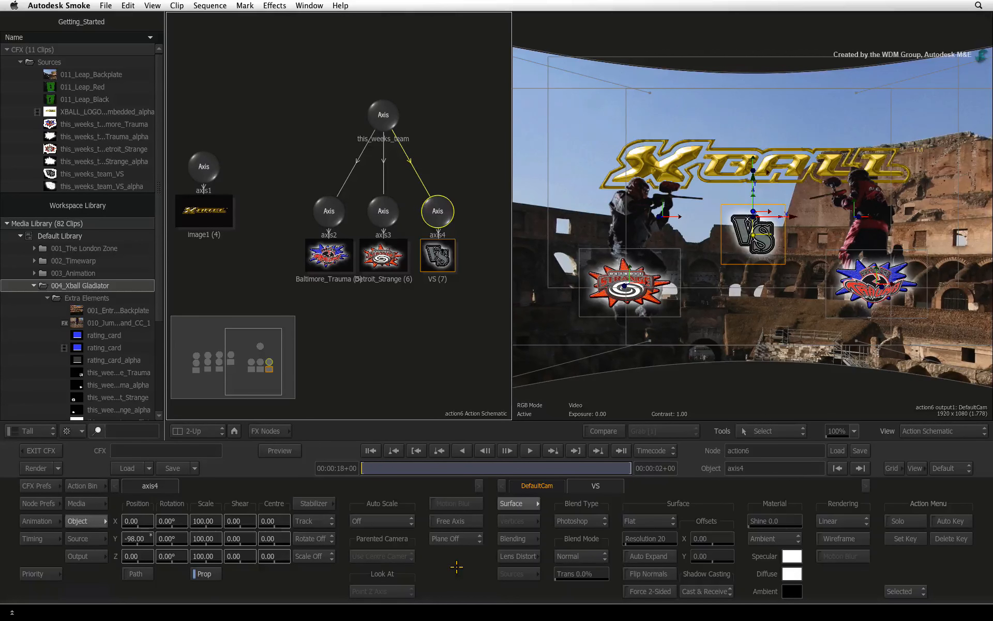
# Step: Import the FBX file xball_logo from the Extra Elements directory into the Action scene, continuing past the size warning
pyautogui.click(83, 486)
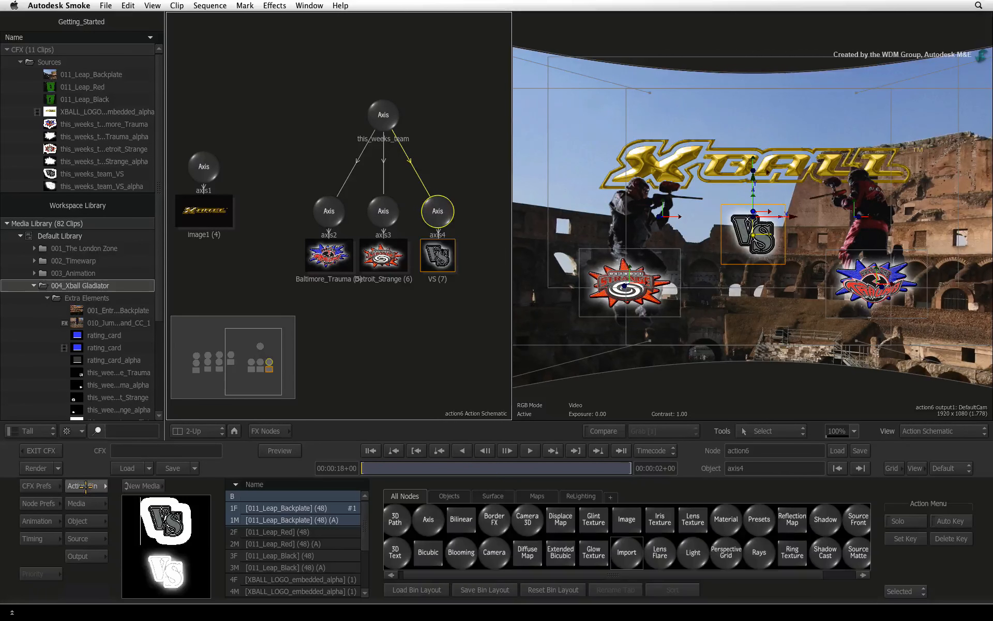
pyautogui.click(627, 552)
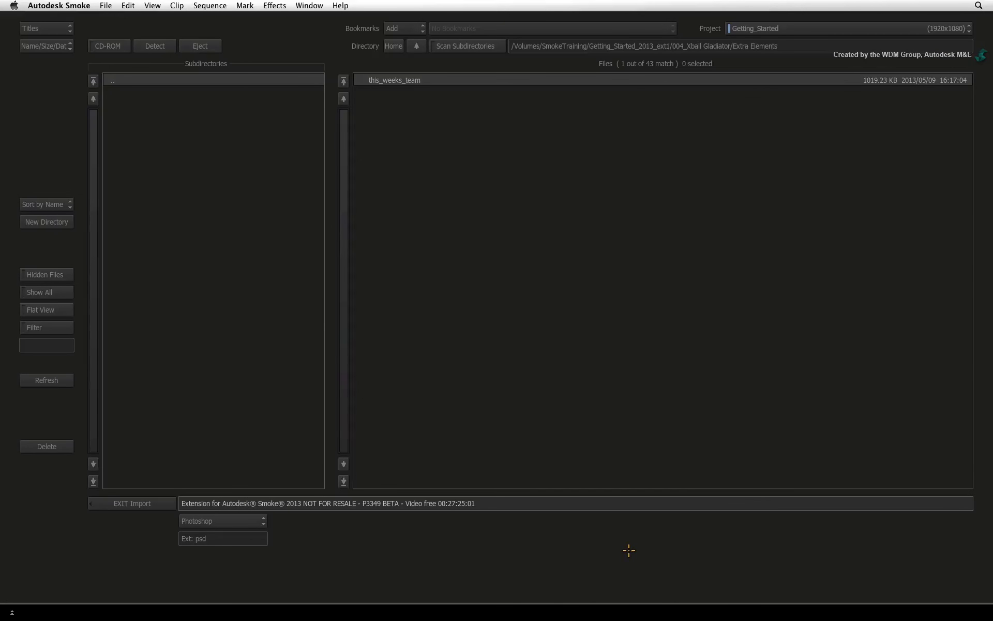
pyautogui.click(251, 520)
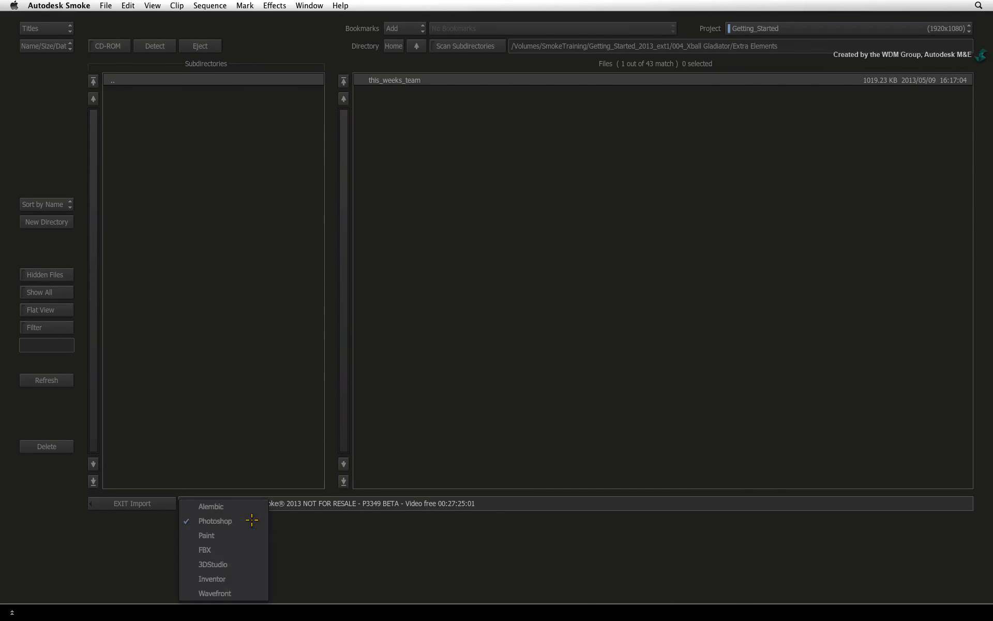
pyautogui.click(251, 548)
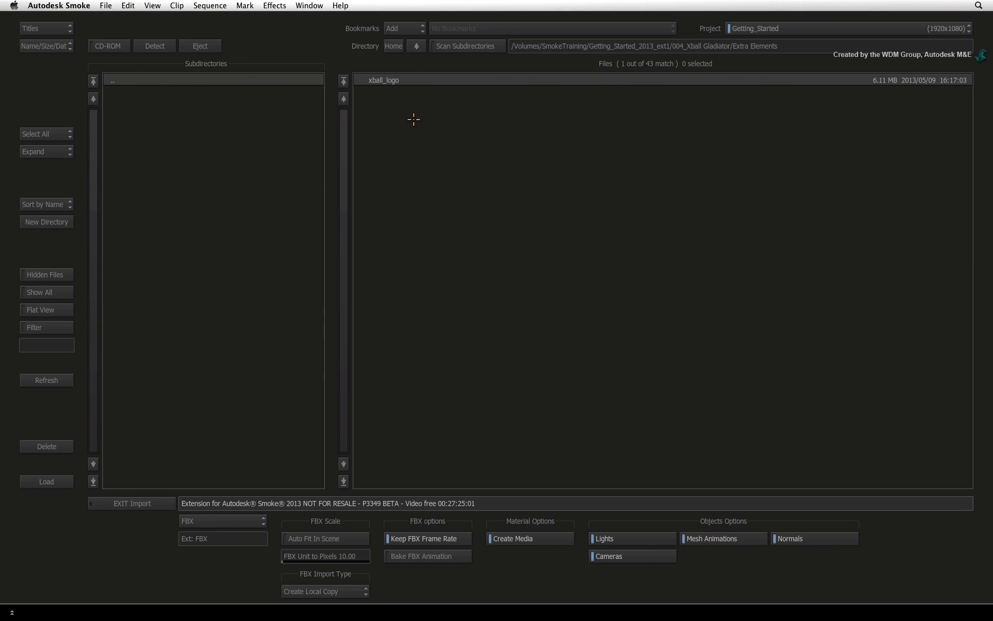
pyautogui.click(438, 80)
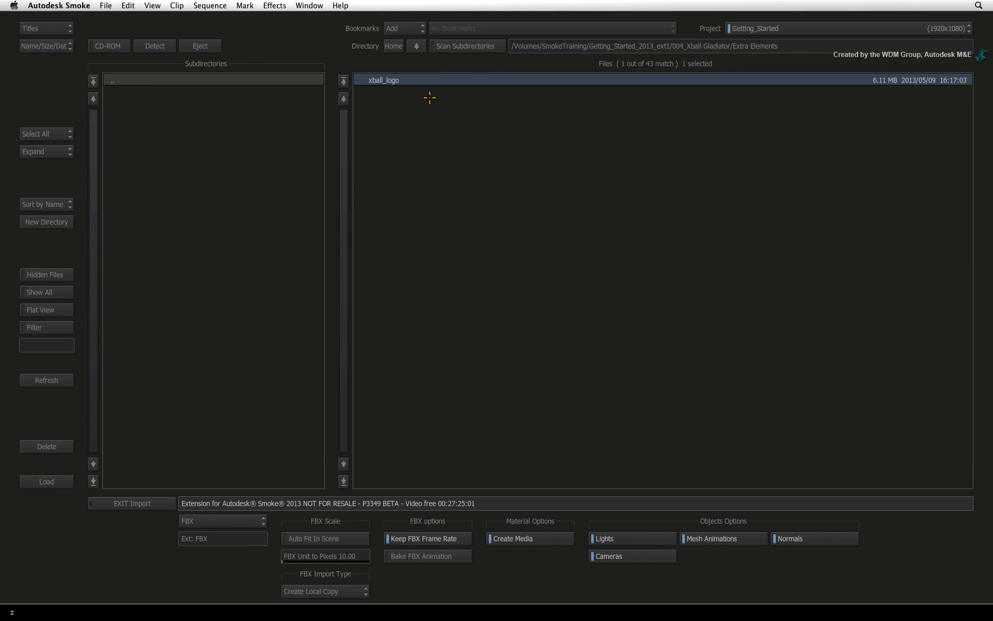
pyautogui.click(54, 481)
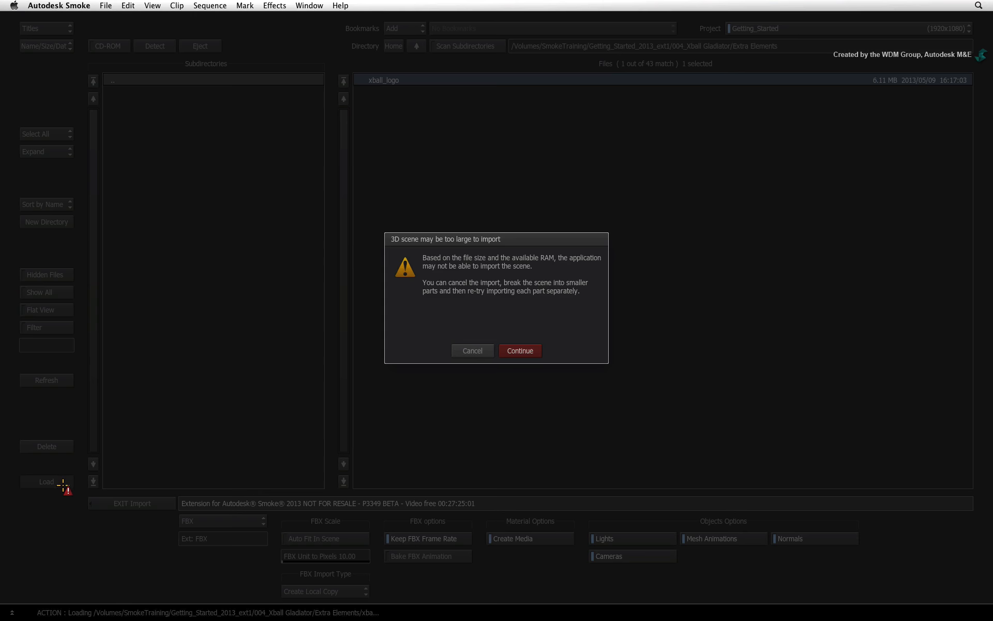
pyautogui.press('Return')
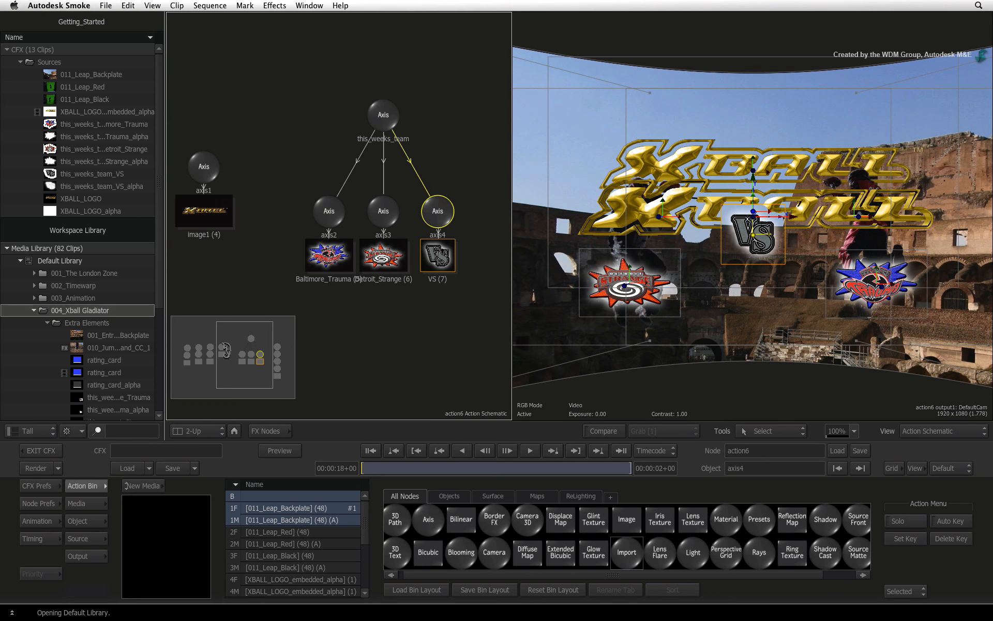
# Step: Move axis1 together with its image1 node to the far side of the imported X_Ball_Model1 branch in the schematic
pyautogui.moveTo(229, 350); pyautogui.dragTo(250, 353)
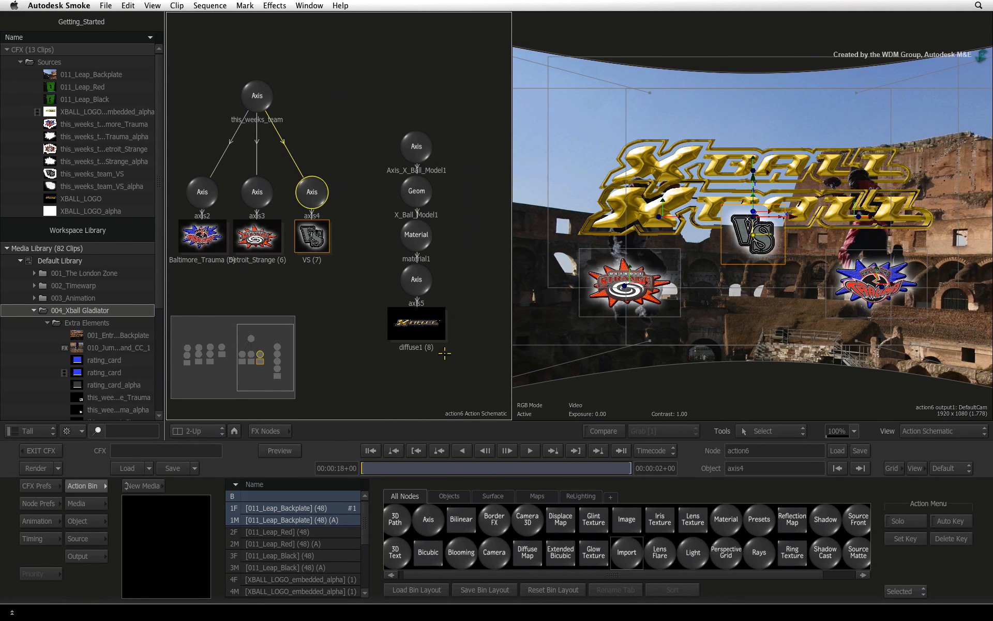
pyautogui.moveTo(510, 279); pyautogui.dragTo(744, 279)
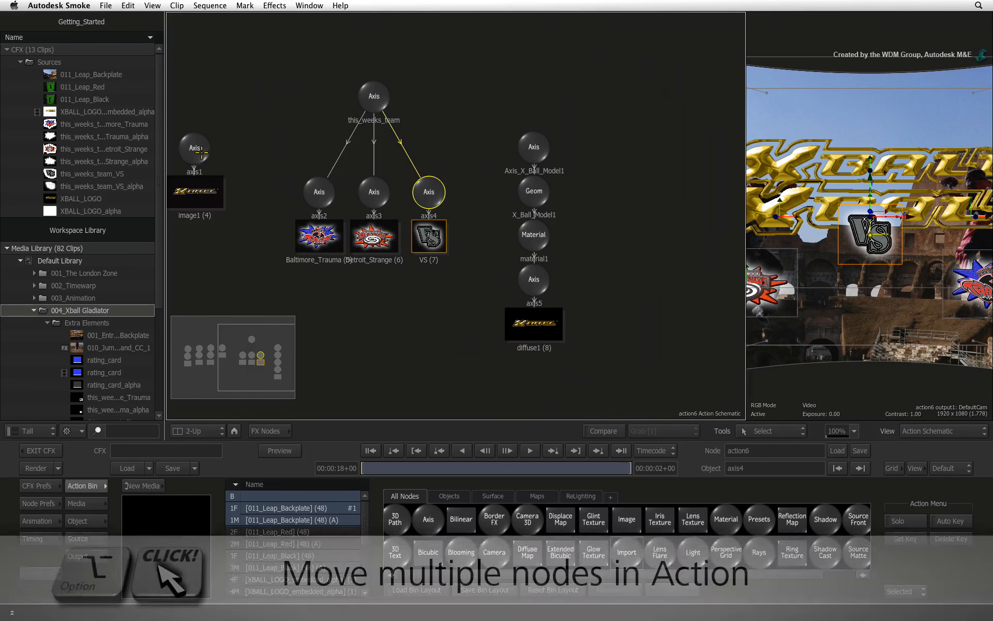
pyautogui.moveTo(202, 152); pyautogui.dragTo(614, 148)
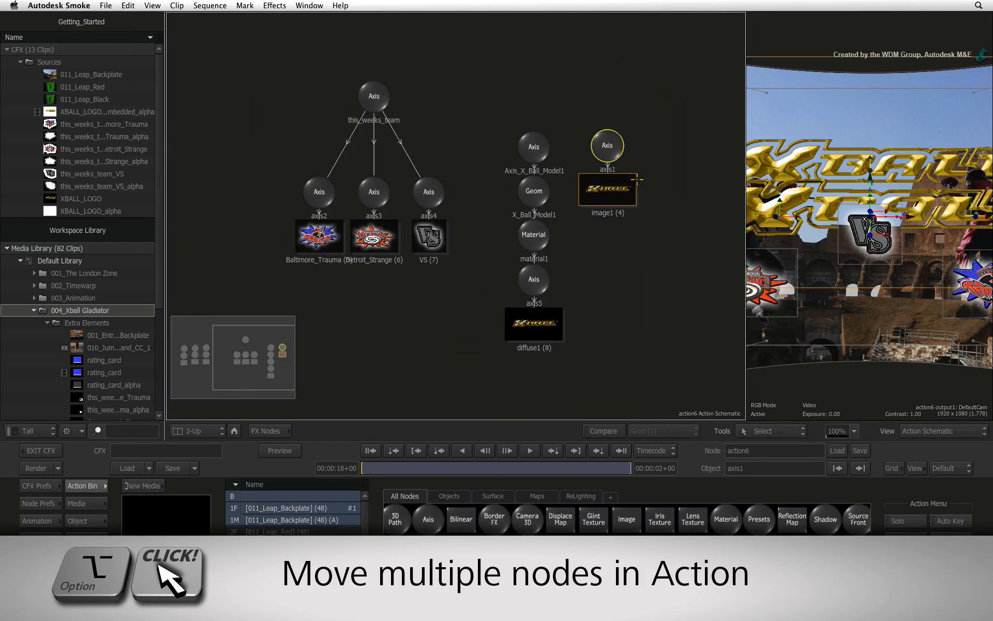
pyautogui.moveTo(745, 288); pyautogui.dragTo(573, 312)
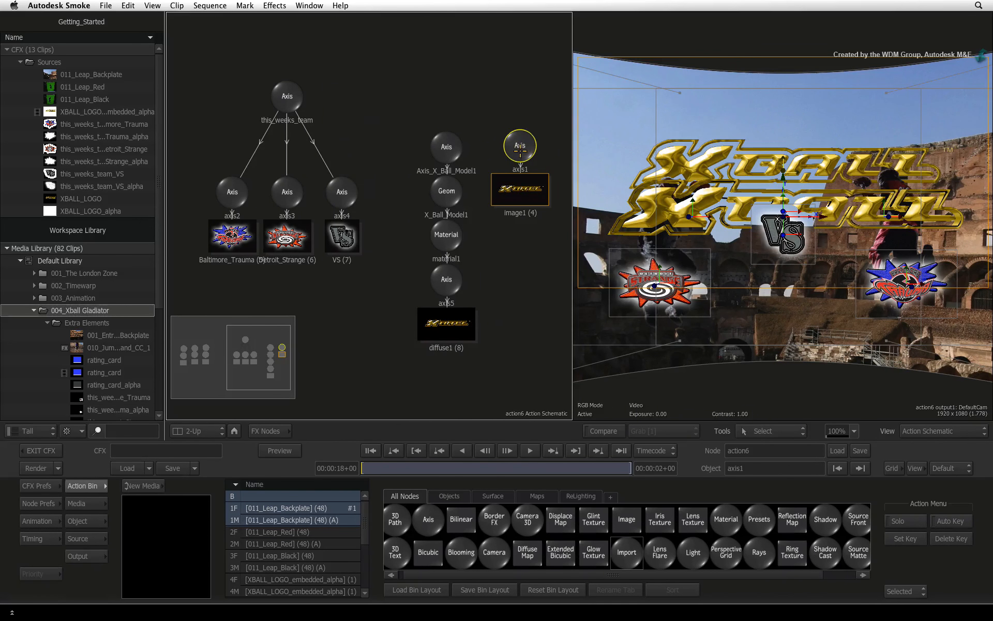
# Step: Raise axis1 above image1 in the schematic and connect it as the parent of Axis_X_Ball_Model1
pyautogui.moveTo(520, 151); pyautogui.dragTo(519, 122)
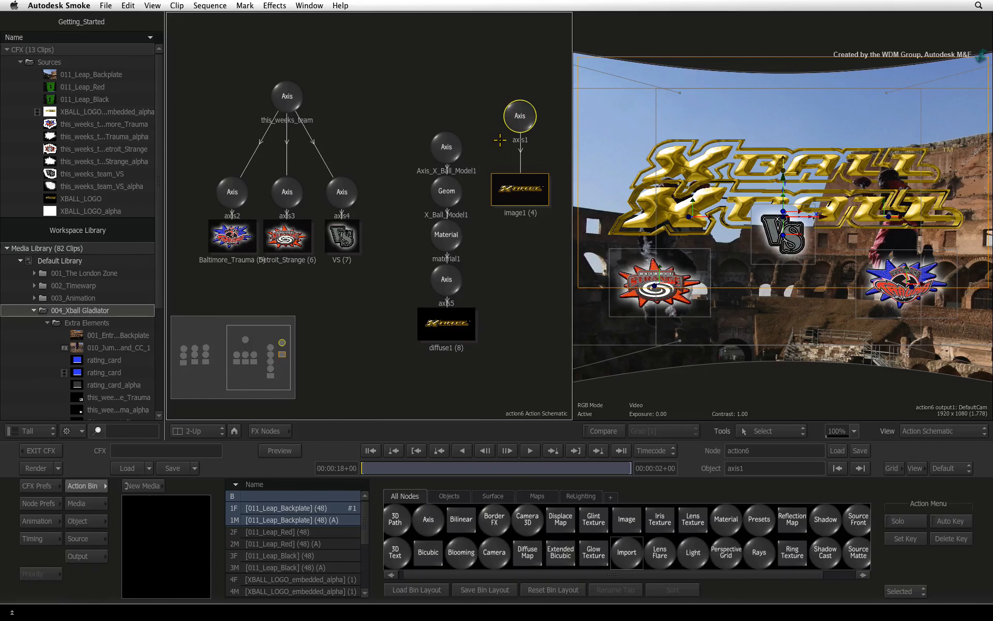
pyautogui.moveTo(503, 124); pyautogui.dragTo(449, 151)
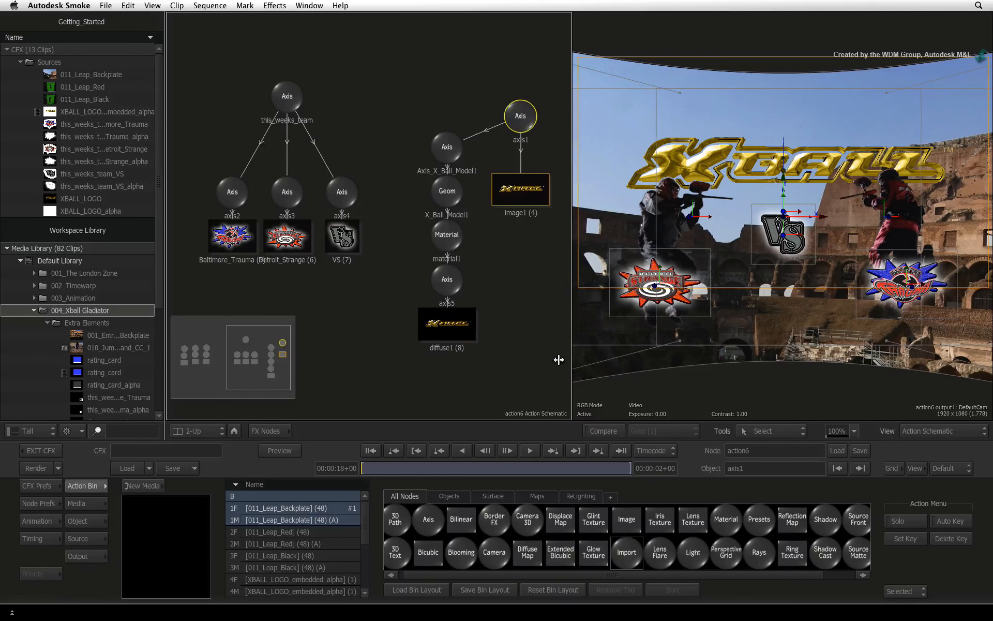
pyautogui.moveTo(571, 359); pyautogui.dragTo(495, 366)
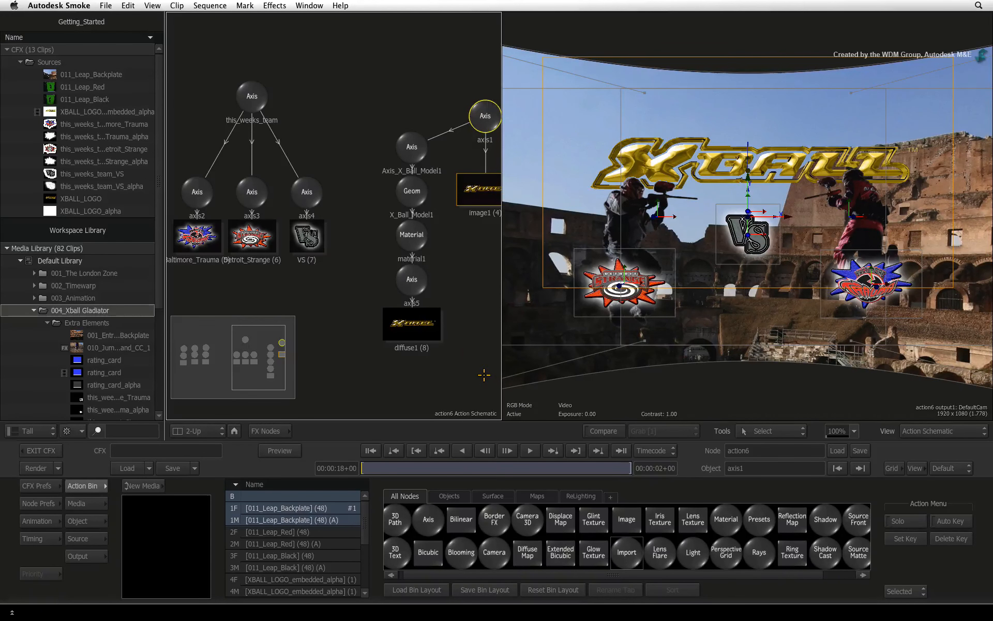
# Step: Hide the flat XBALL logo node image1 so that only the 3D logo model is rendered
pyautogui.click(412, 146)
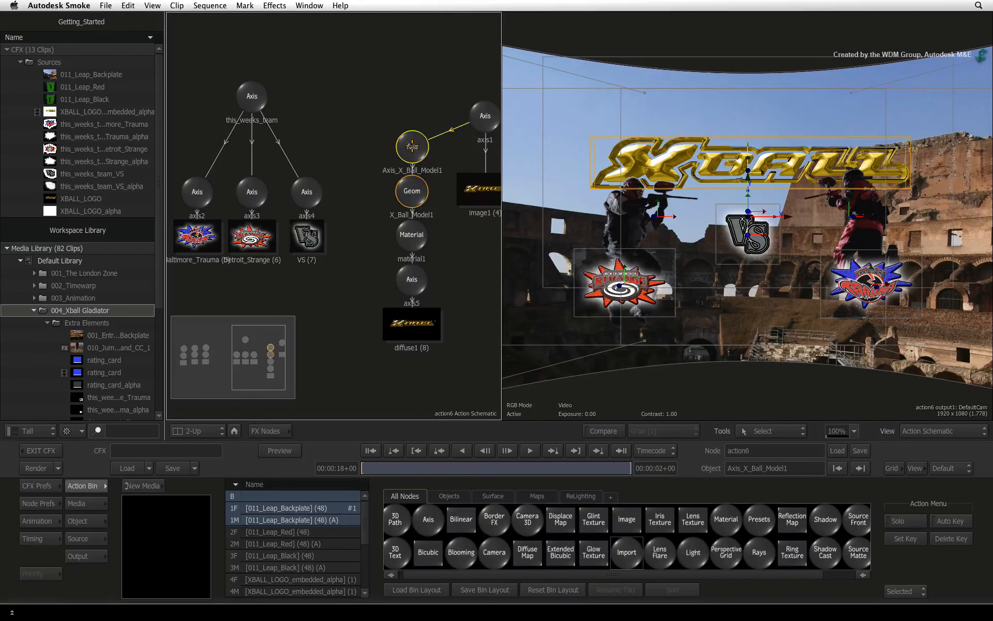
pyautogui.moveTo(412, 146); pyautogui.dragTo(412, 144)
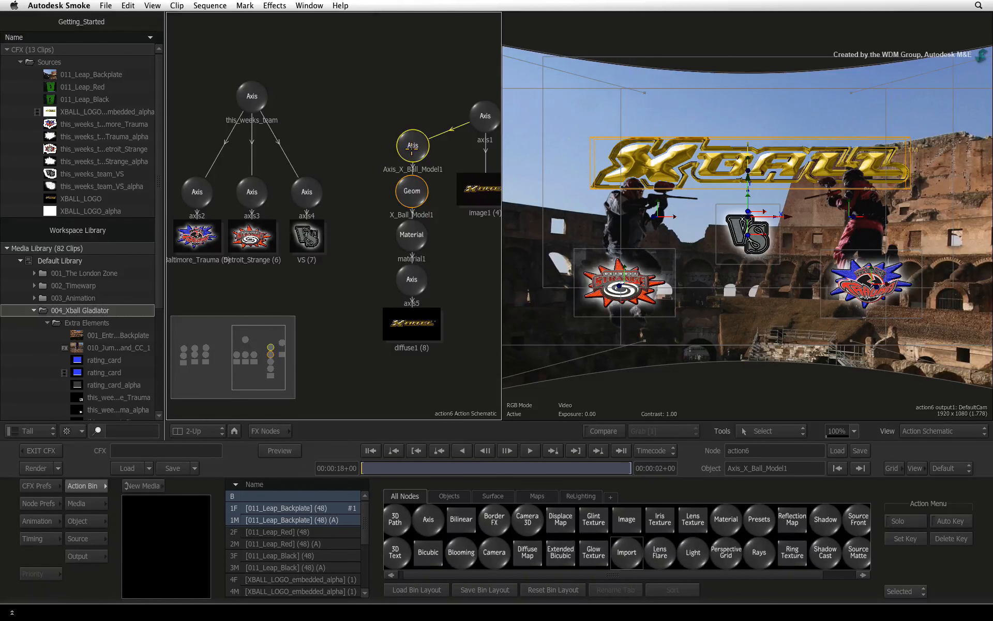
pyautogui.moveTo(451, 270); pyautogui.dragTo(402, 267)
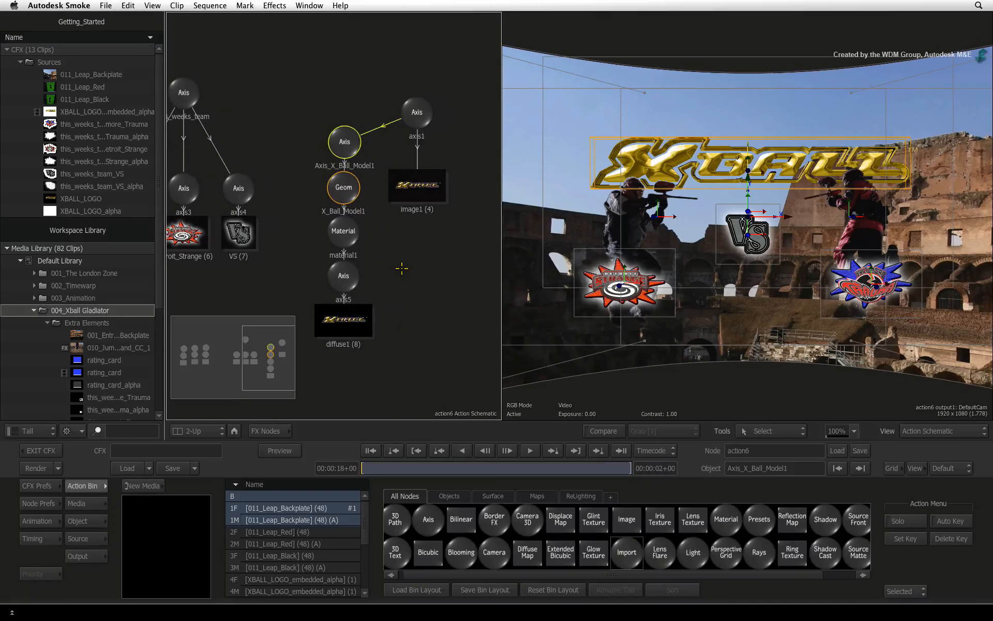
pyautogui.click(413, 196)
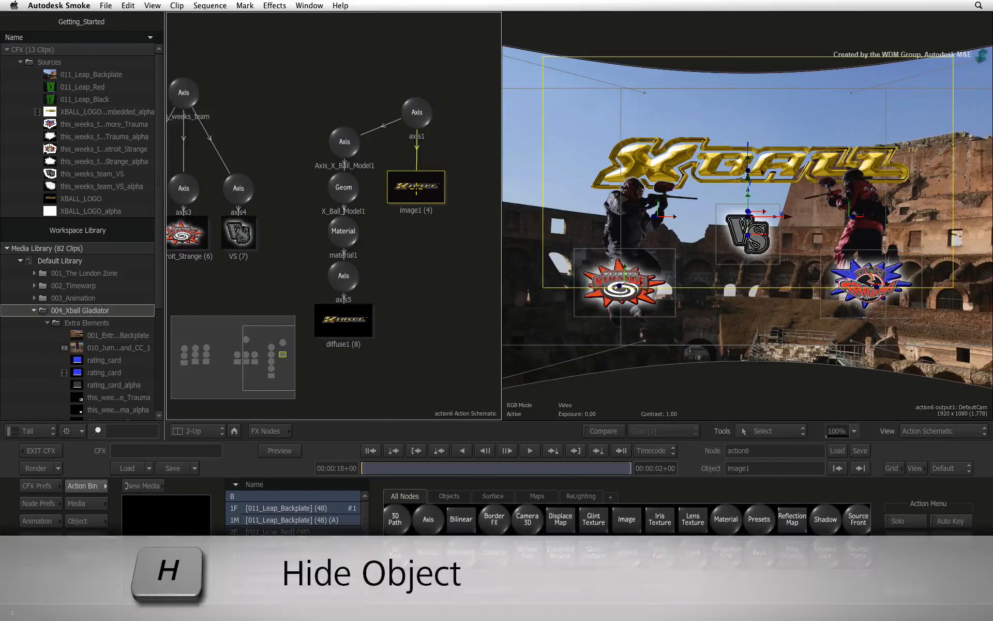
pyautogui.press('h')
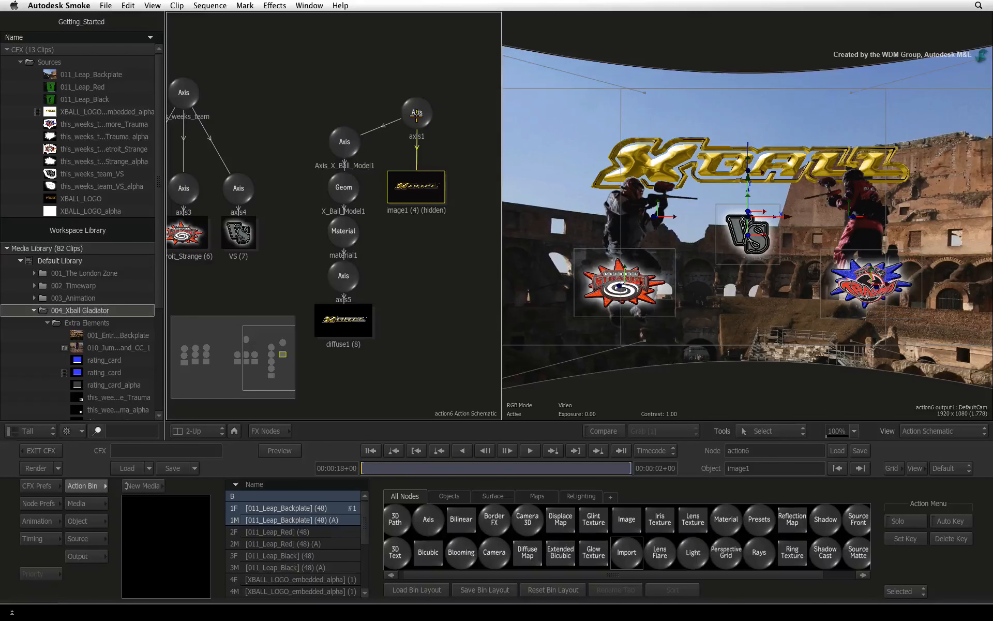
# Step: Z-sort all Action objects in the Priority Editor, and return to the object settings of Axis_X_Ball_Model1
pyautogui.click(347, 136)
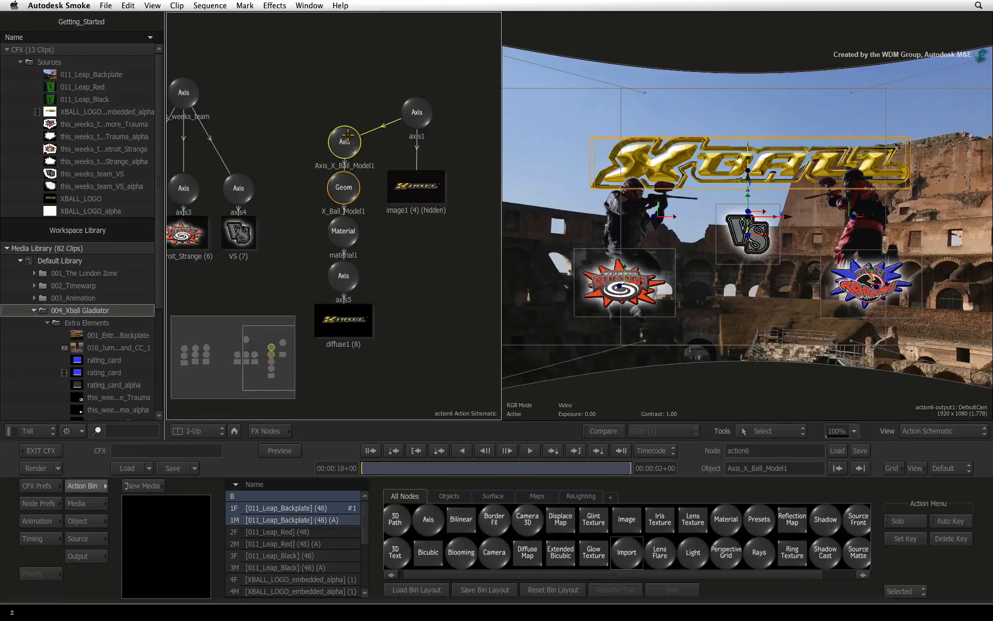
pyautogui.click(87, 520)
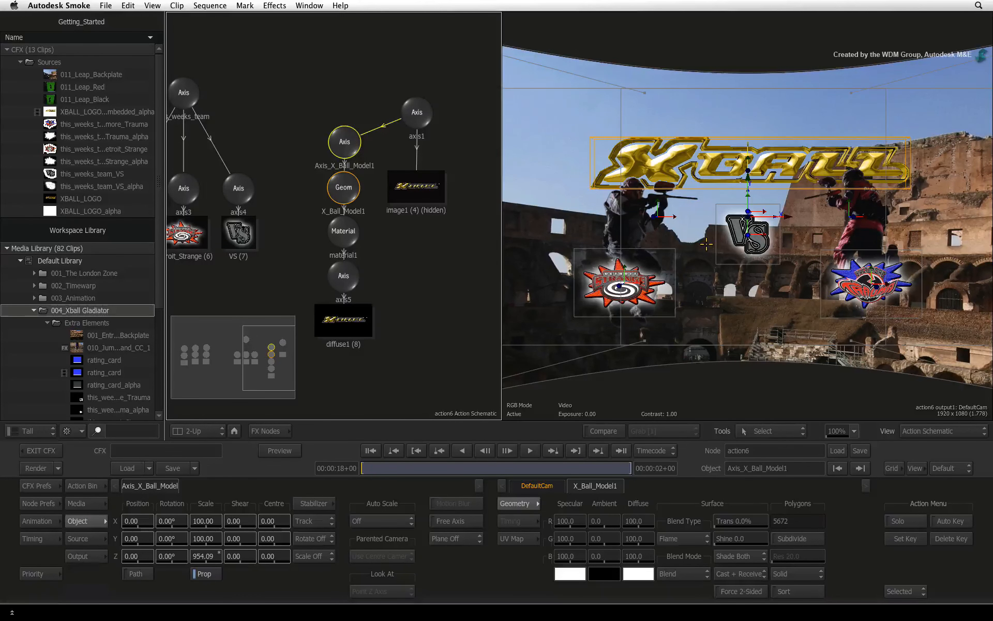
pyautogui.click(42, 574)
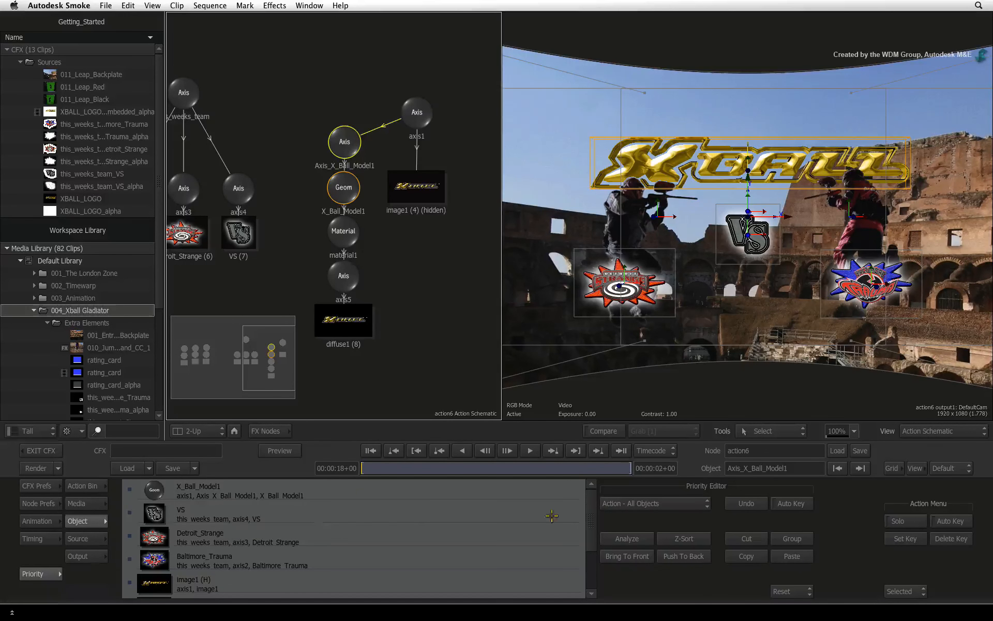
pyautogui.moveTo(596, 506)
pyautogui.mouseDown()
pyautogui.moveTo(593, 552)
pyautogui.moveTo(589, 499)
pyautogui.mouseUp()
pyautogui.click(697, 538)
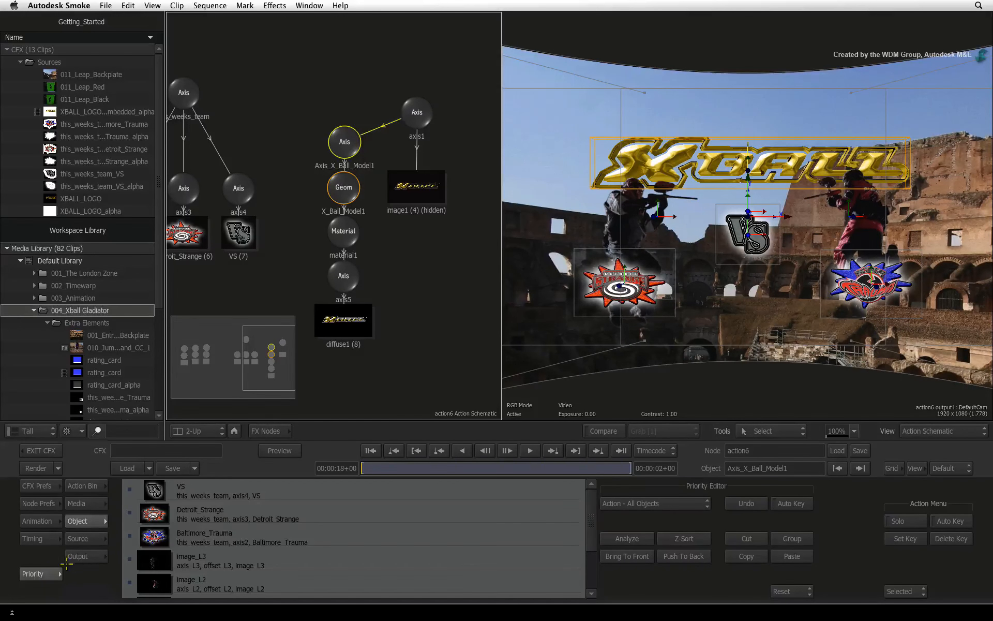
pyautogui.click(44, 572)
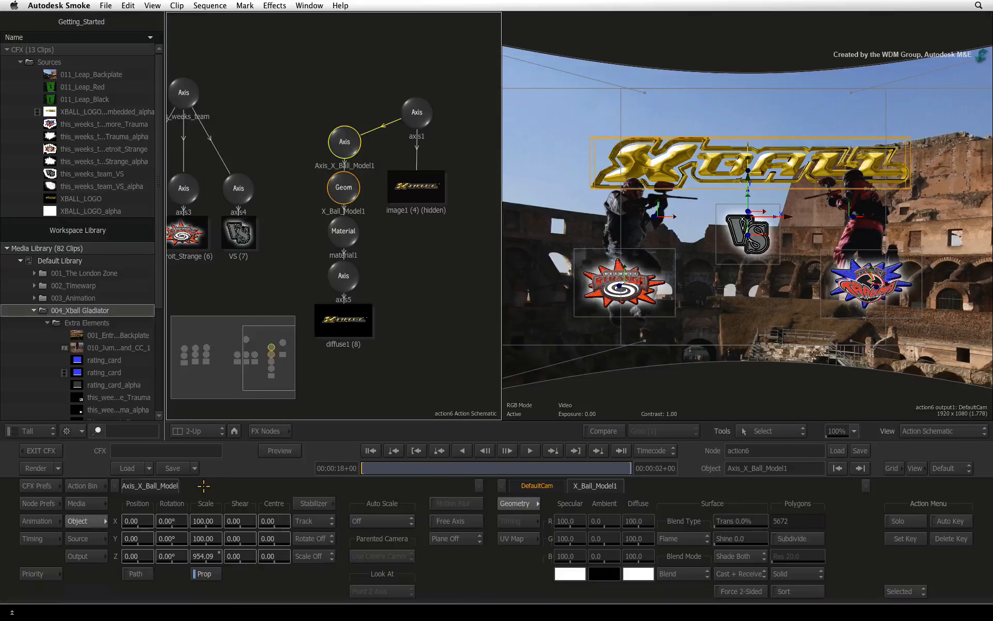
# Step: Add a Light node to the scene and move it to about X -146, Y 30, beside the VS logo
pyautogui.click(83, 486)
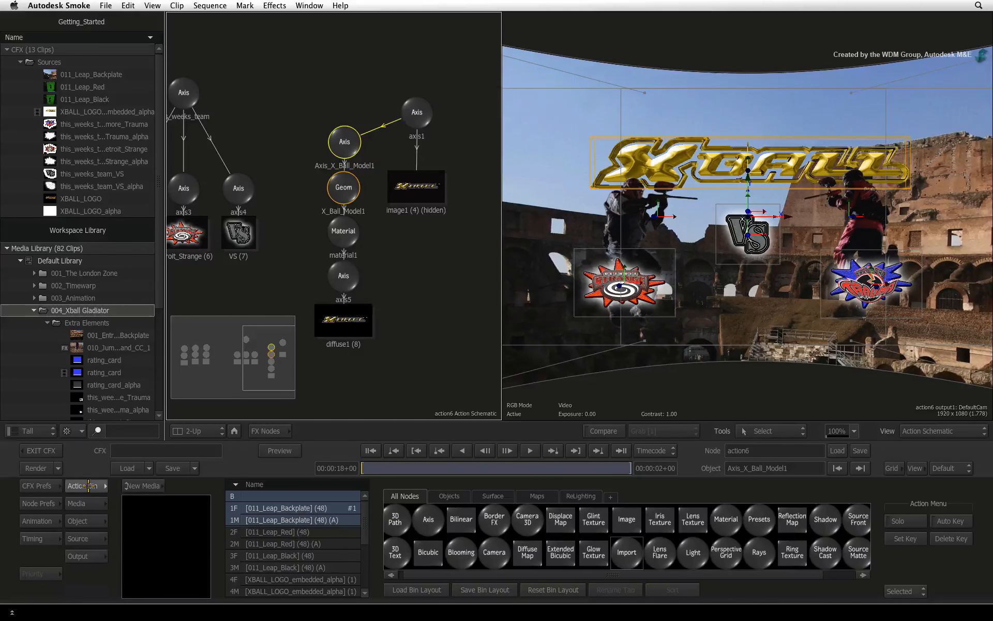
pyautogui.click(693, 551)
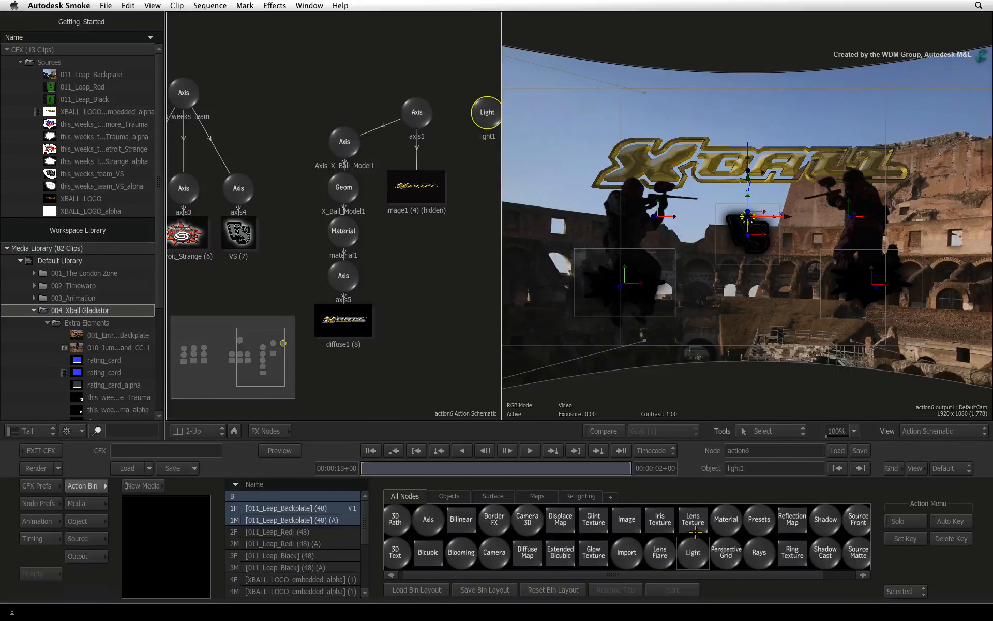
pyautogui.moveTo(745, 218); pyautogui.dragTo(709, 208)
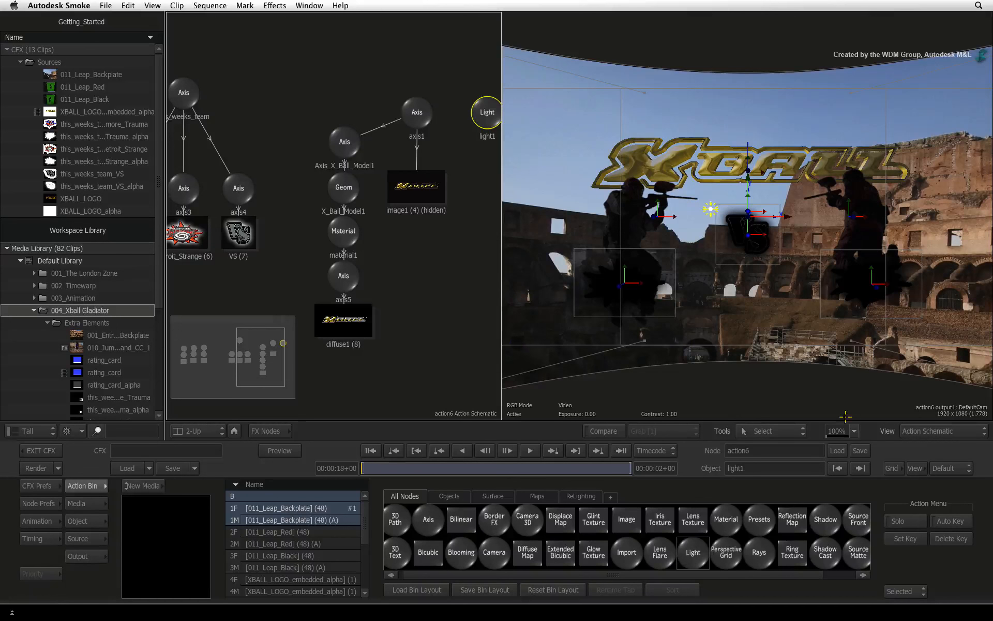
# Step: Replace the schematic view with the Top 3D view and move the light towards the camera to about X -215, Z 1076
pyautogui.click(928, 432)
pyautogui.moveTo(921, 459)
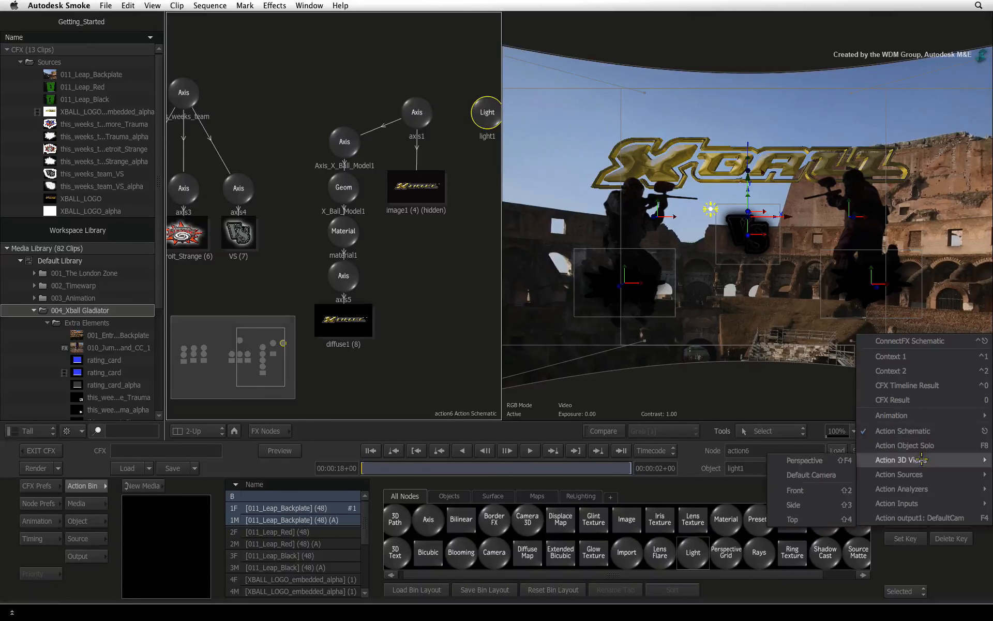
pyautogui.click(797, 518)
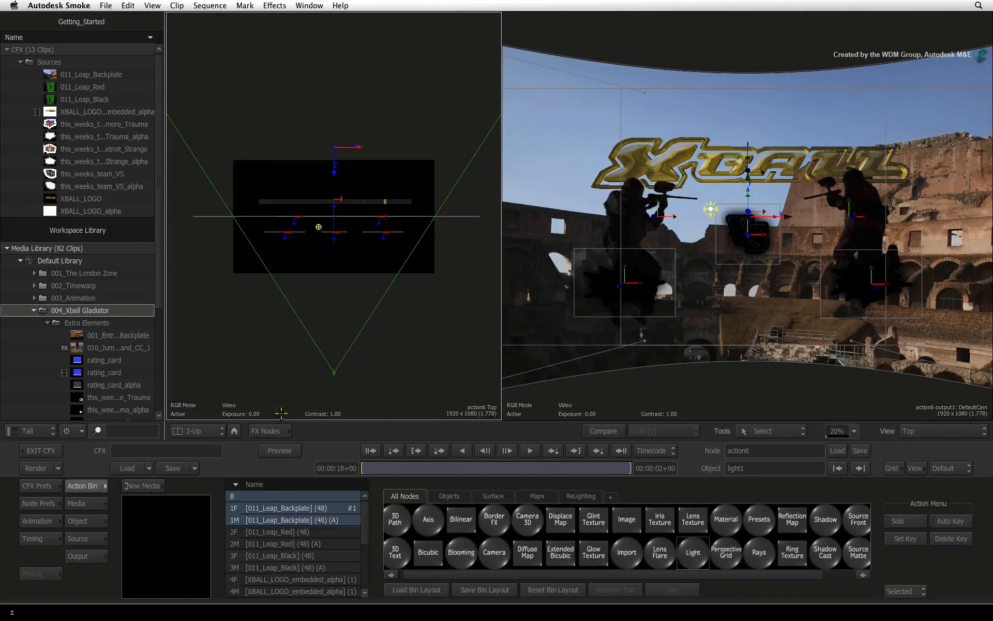
pyautogui.click(84, 520)
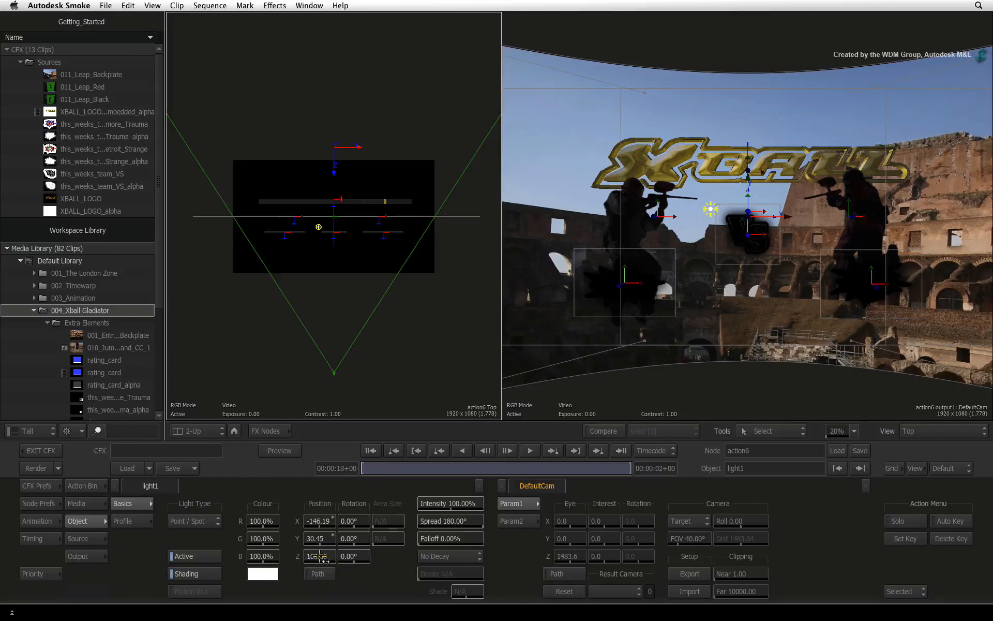
pyautogui.moveTo(319, 556); pyautogui.dragTo(383, 371)
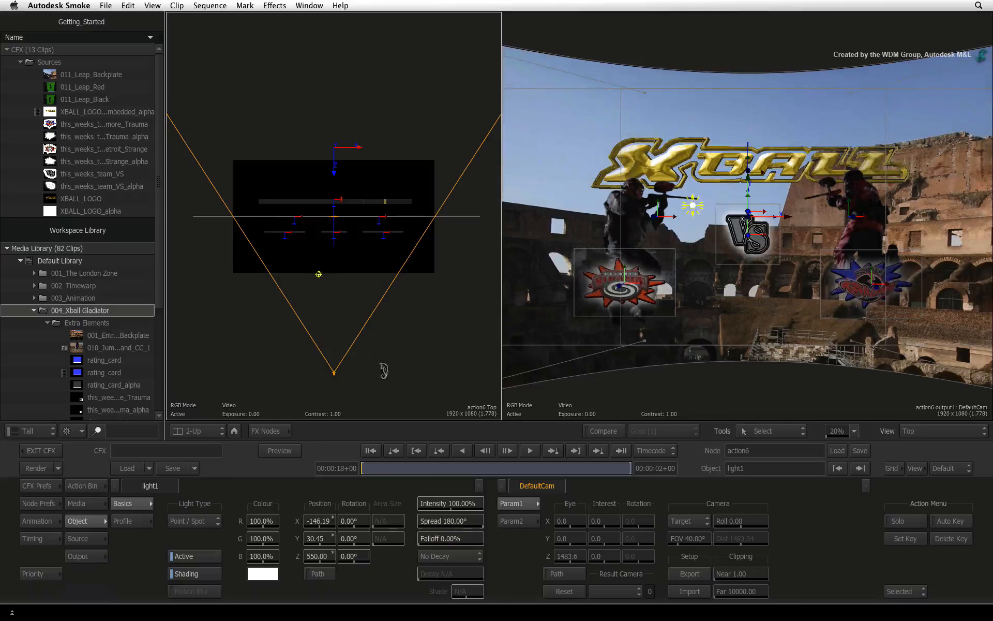
pyautogui.moveTo(318, 274); pyautogui.dragTo(311, 330)
# Step: Tint the light pale yellow by lowering its blue colour component to 80.5%
pyautogui.click(263, 573)
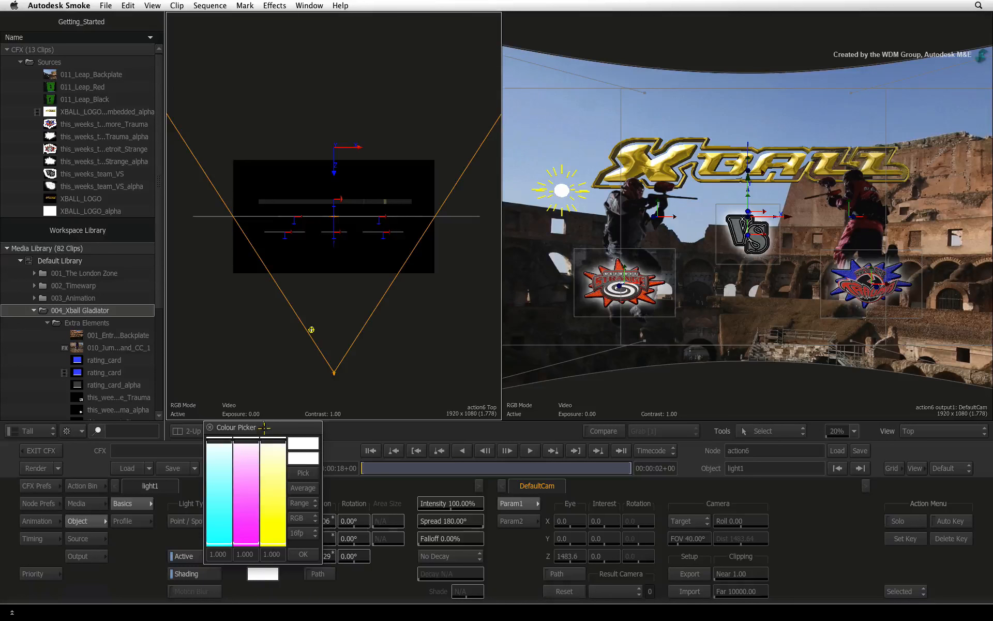
pyautogui.moveTo(271, 443); pyautogui.dragTo(272, 458)
pyautogui.moveTo(277, 460); pyautogui.dragTo(274, 449)
pyautogui.click(304, 554)
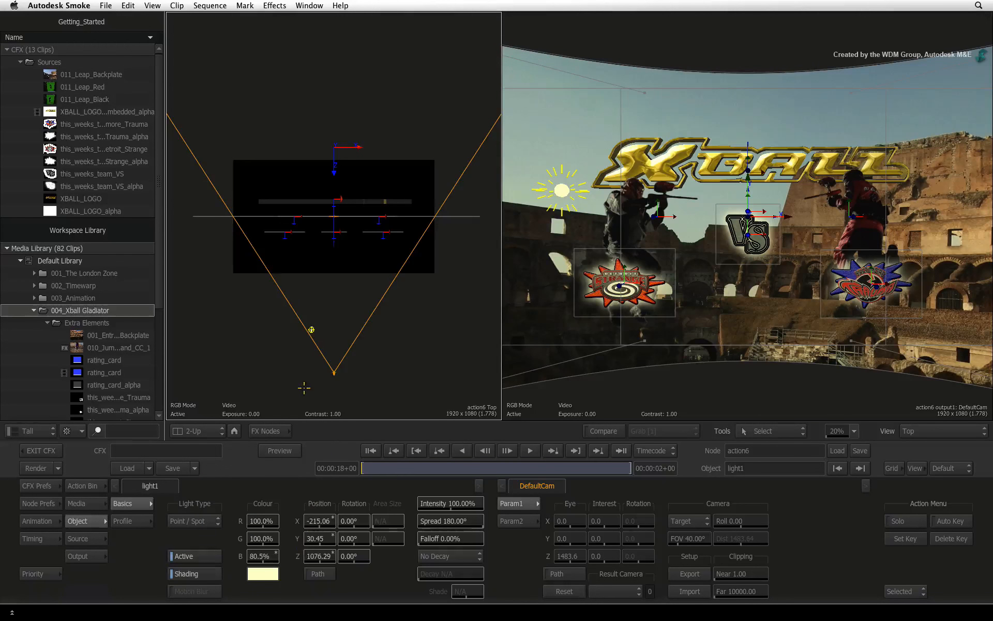
# Step: Narrow the light's spread to 31° and pull it back behind the camera to about X -38, Z 2488
pyautogui.moveTo(472, 513); pyautogui.dragTo(409, 517)
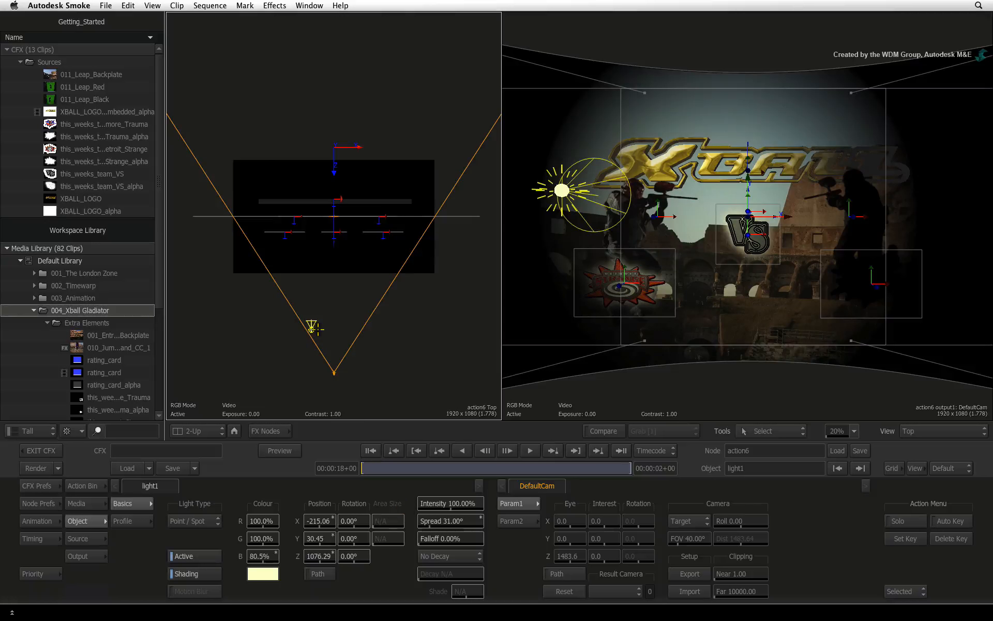
pyautogui.moveTo(311, 328); pyautogui.dragTo(332, 476)
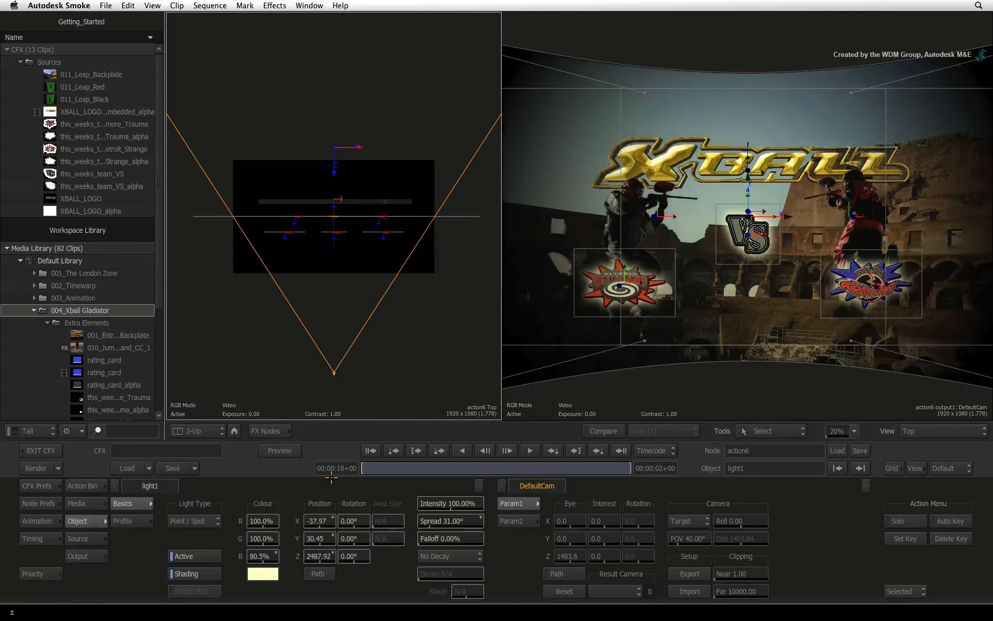
# Step: Lower the light to about X -23, Y -309 and widen its spread to 32°
pyautogui.moveTo(323, 538); pyautogui.dragTo(209, 501)
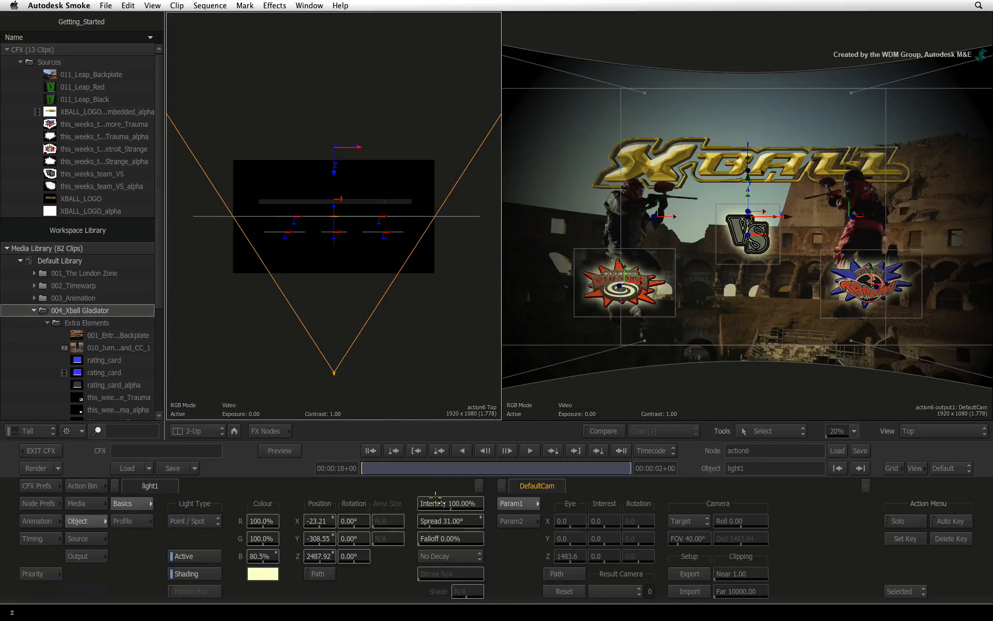
pyautogui.moveTo(437, 522); pyautogui.dragTo(441, 522)
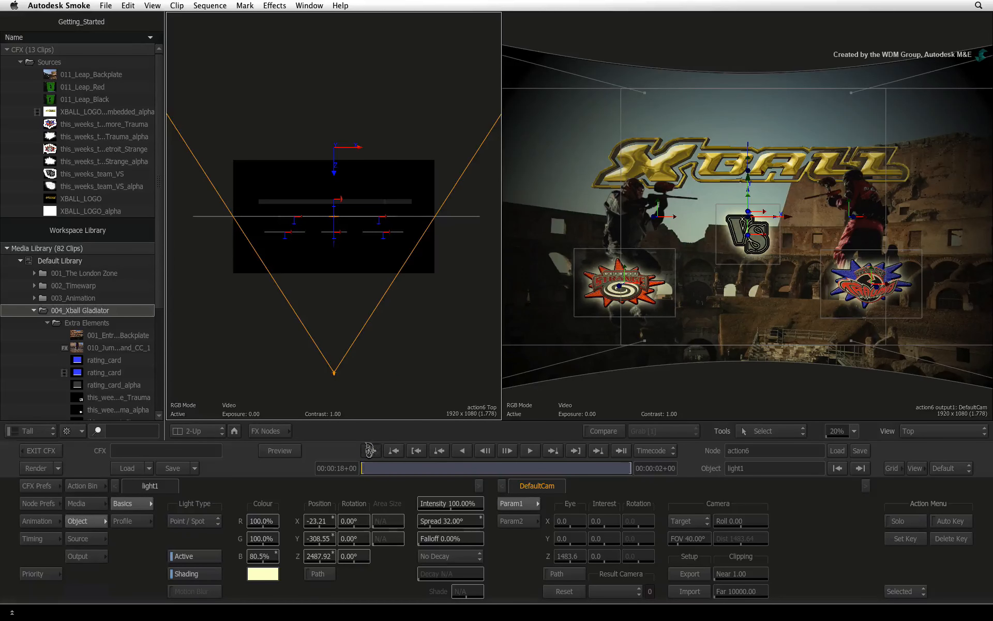
# Step: Auto-key a camera move from about X -450, Z 1462 on the first frame to about X 141, Z 1392 on the last frame
pyautogui.click(949, 523)
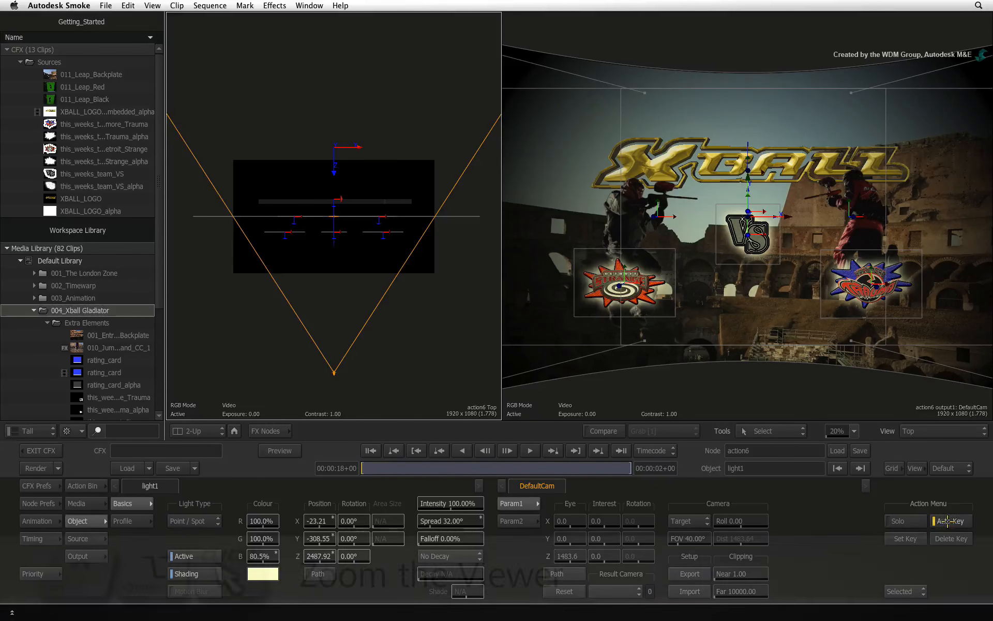
pyautogui.moveTo(372, 359); pyautogui.dragTo(252, 363)
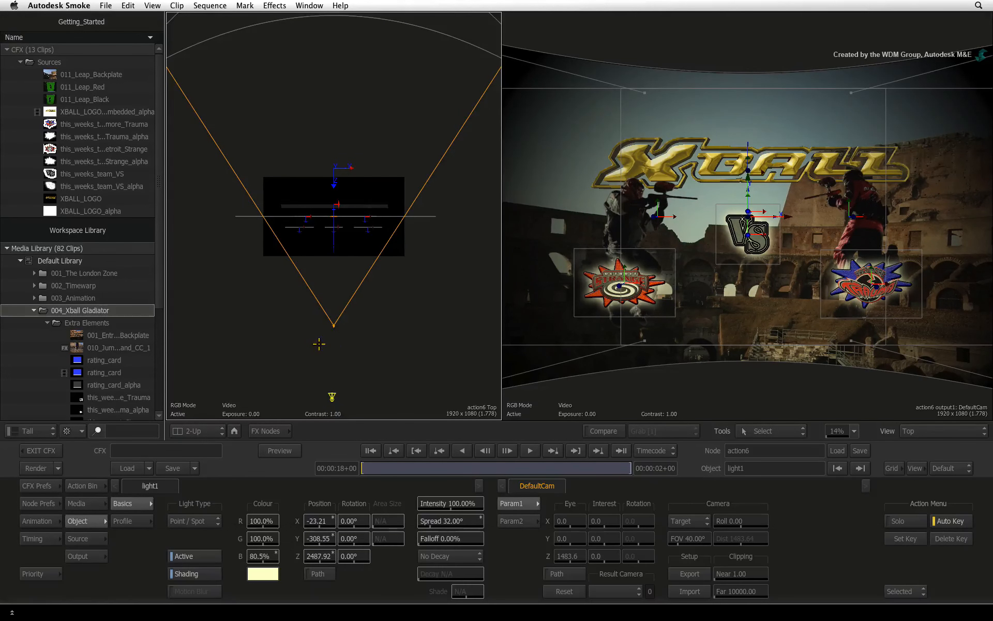
pyautogui.moveTo(334, 325); pyautogui.dragTo(300, 324)
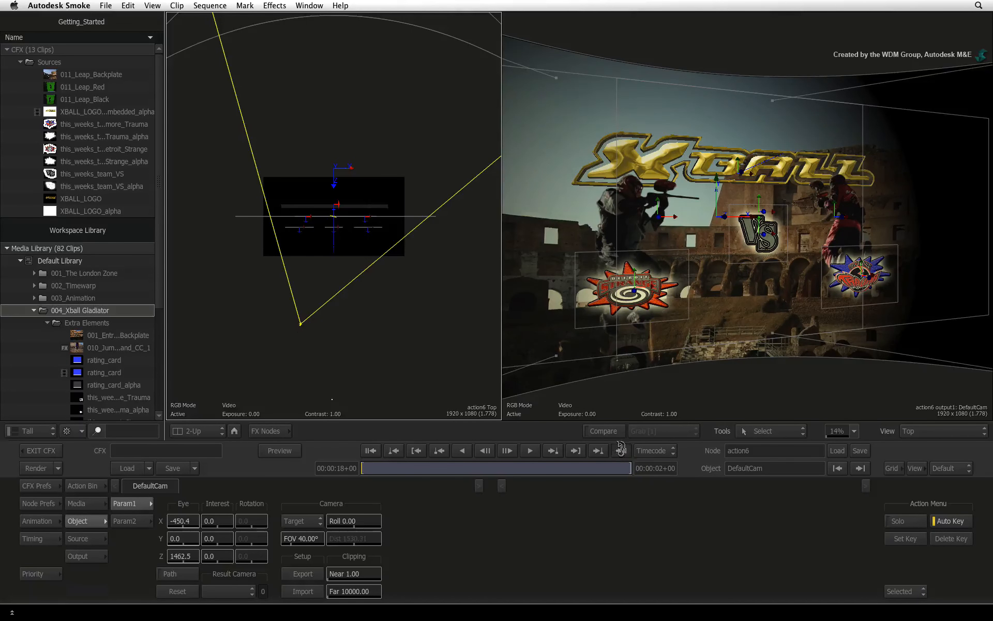
pyautogui.click(598, 450)
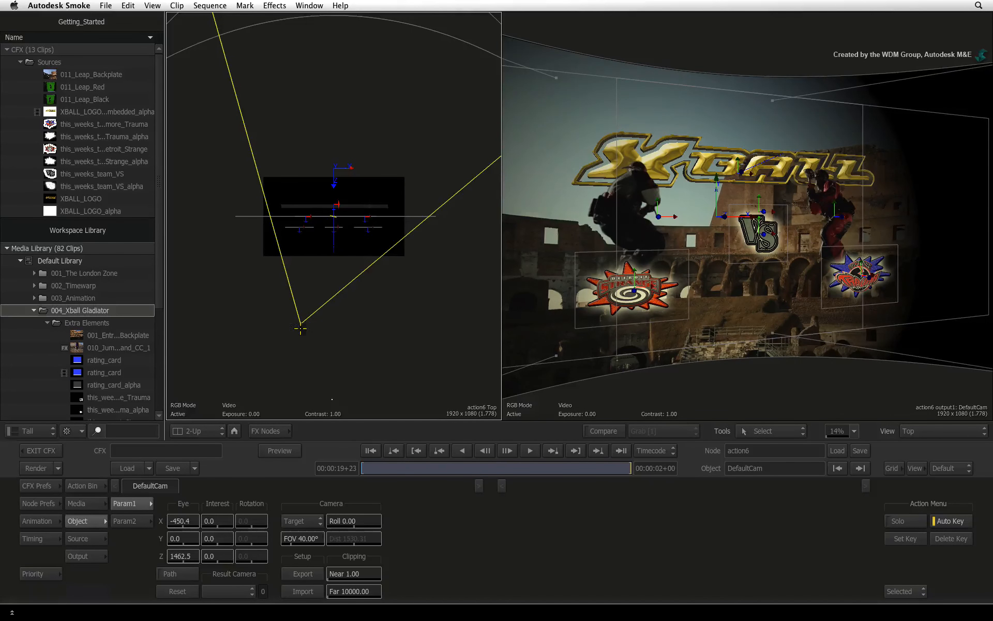
pyautogui.moveTo(301, 322); pyautogui.dragTo(344, 318)
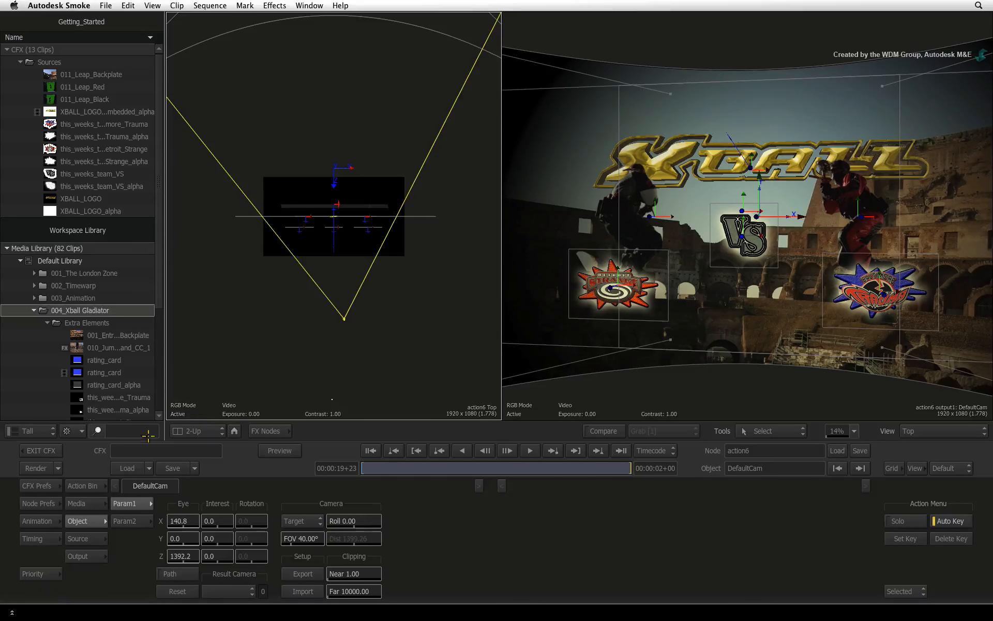
# Step: Try 4x hardware anti-aliasing in the ConnectFX rendering preferences and set it back to No HWAA
pyautogui.click(31, 485)
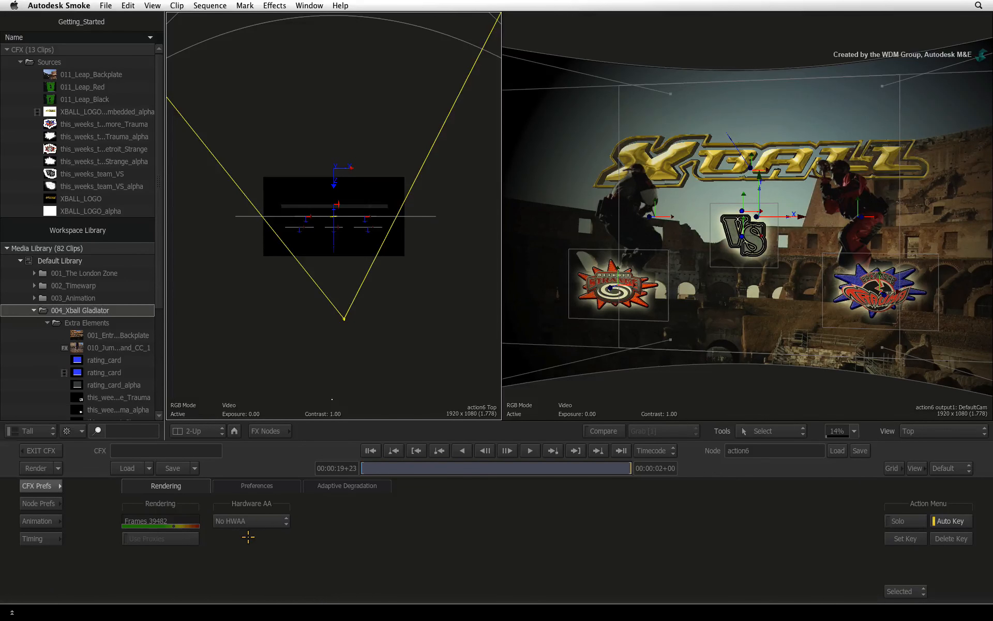
pyautogui.click(282, 520)
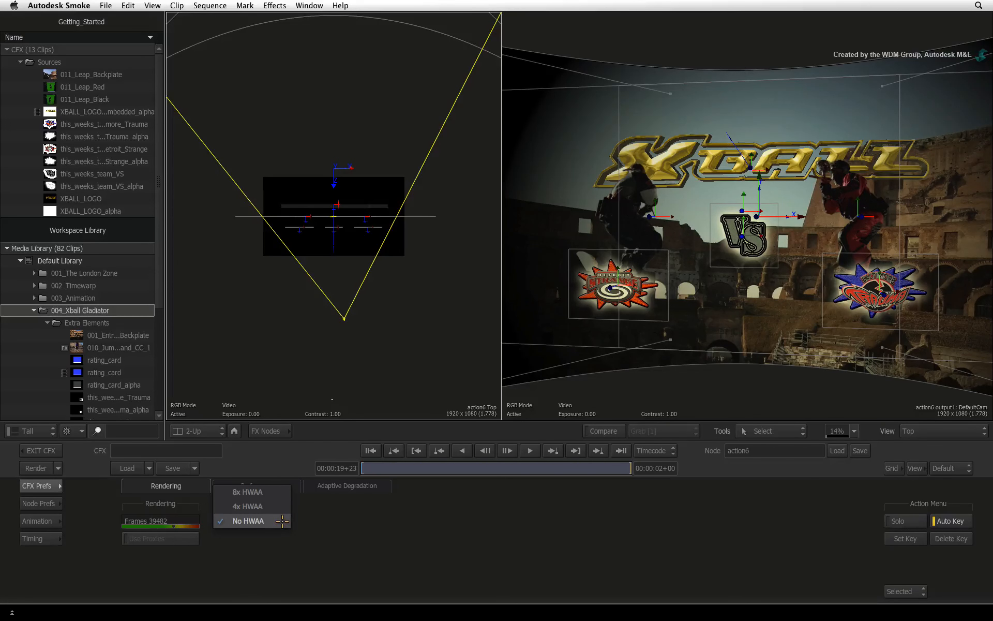
pyautogui.click(279, 506)
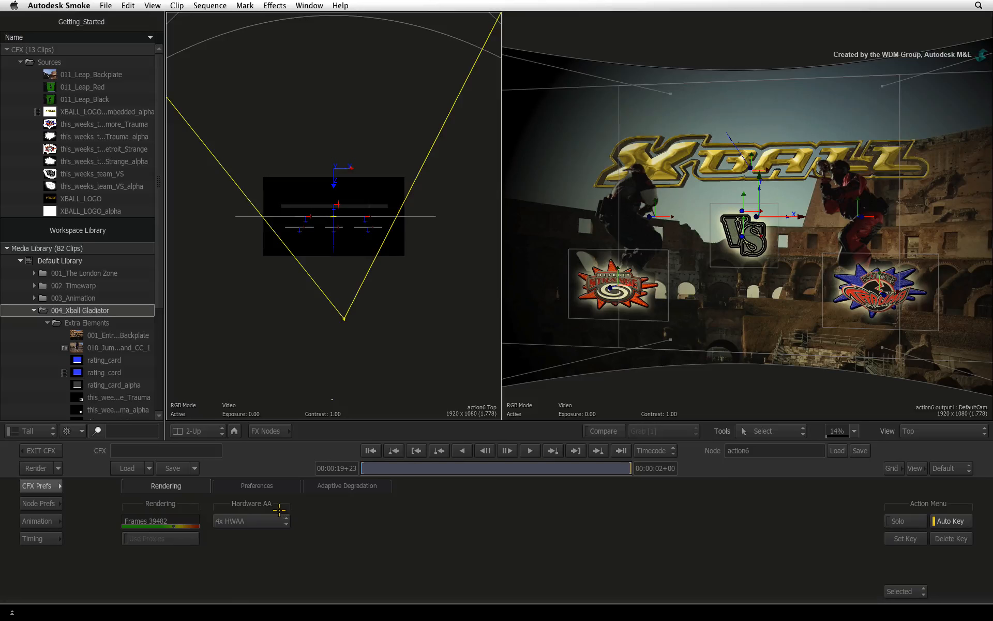
pyautogui.click(278, 515)
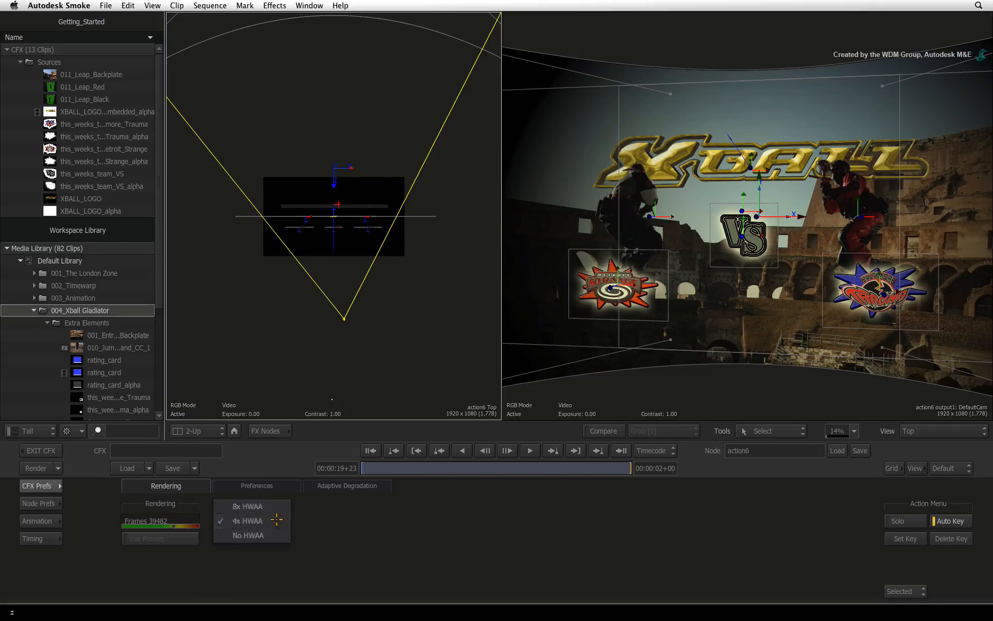
pyautogui.click(273, 533)
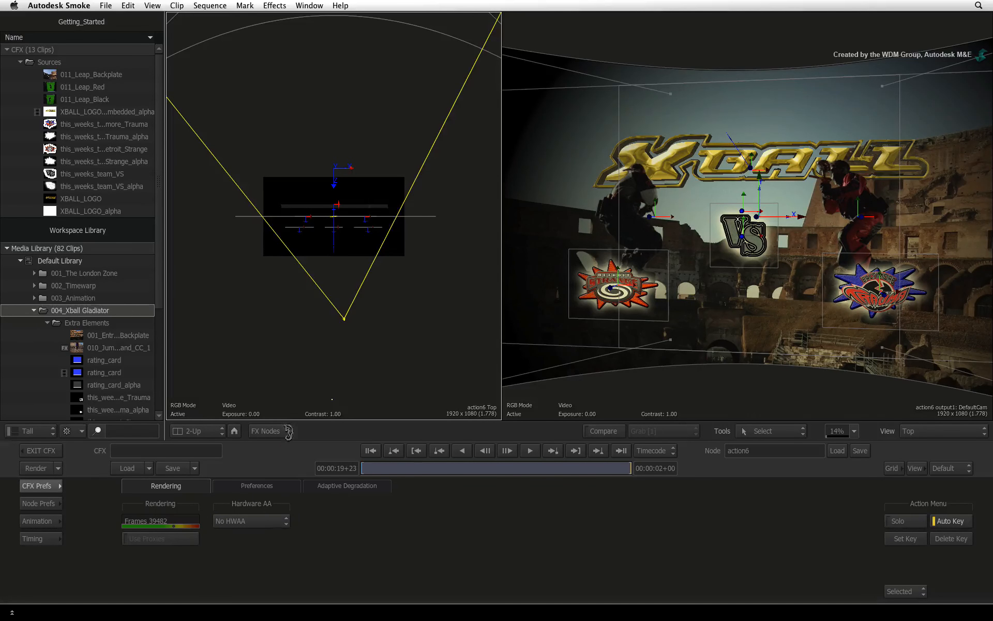
# Step: Set the Action node's software anti-aliasing to 4 samples and check the result in a single camera view at 100%
pyautogui.click(50, 502)
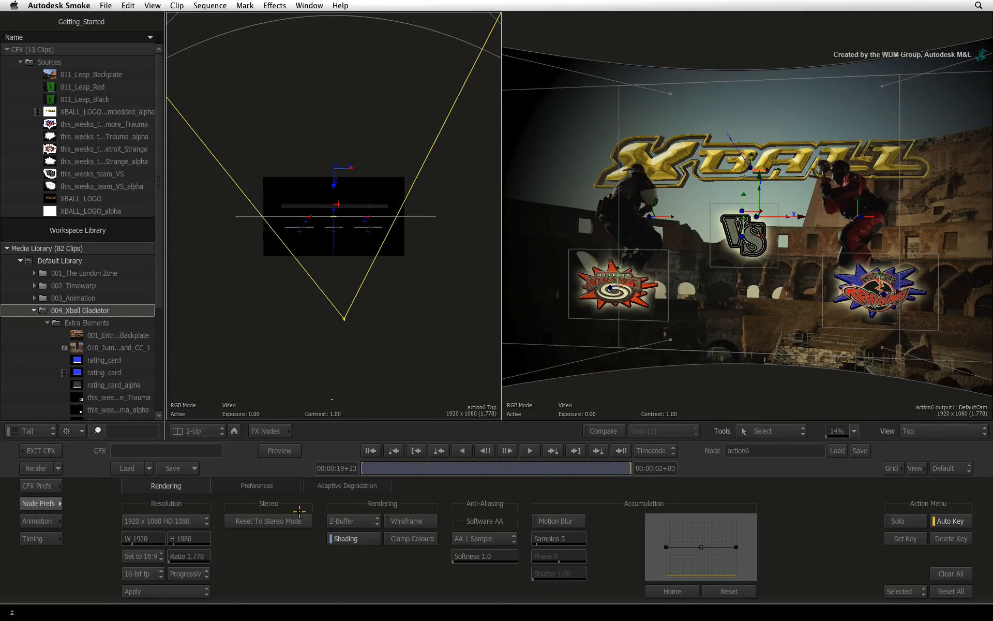
pyautogui.moveTo(489, 537); pyautogui.dragTo(499, 511)
pyautogui.click(280, 450)
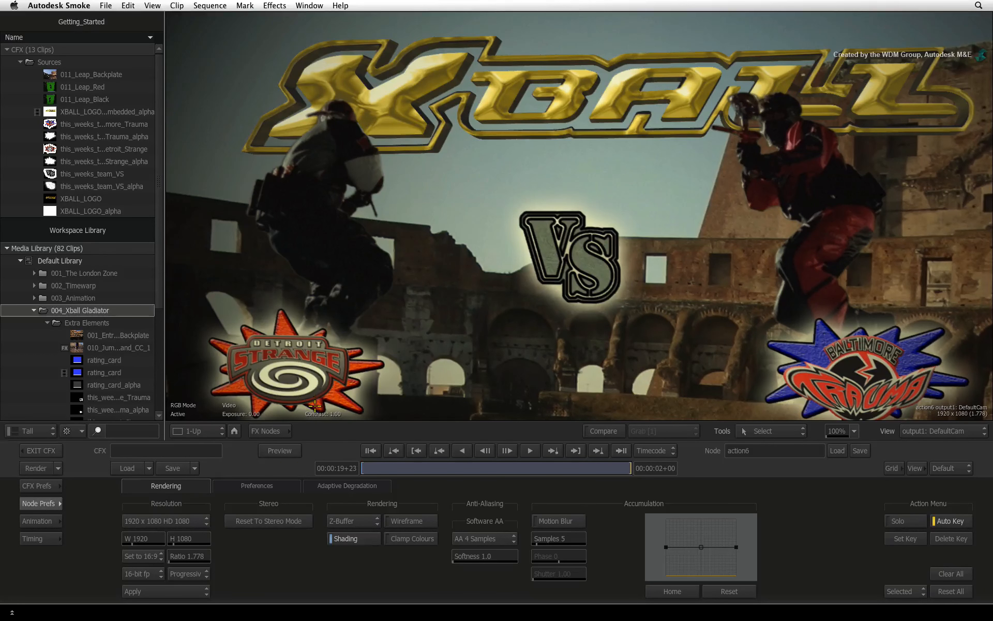
# Step: Return to the first frame in the two-up layout, switch off Auto Key and enable motion blur for the Action node
pyautogui.click(366, 450)
pyautogui.hotkey('alt', '2')
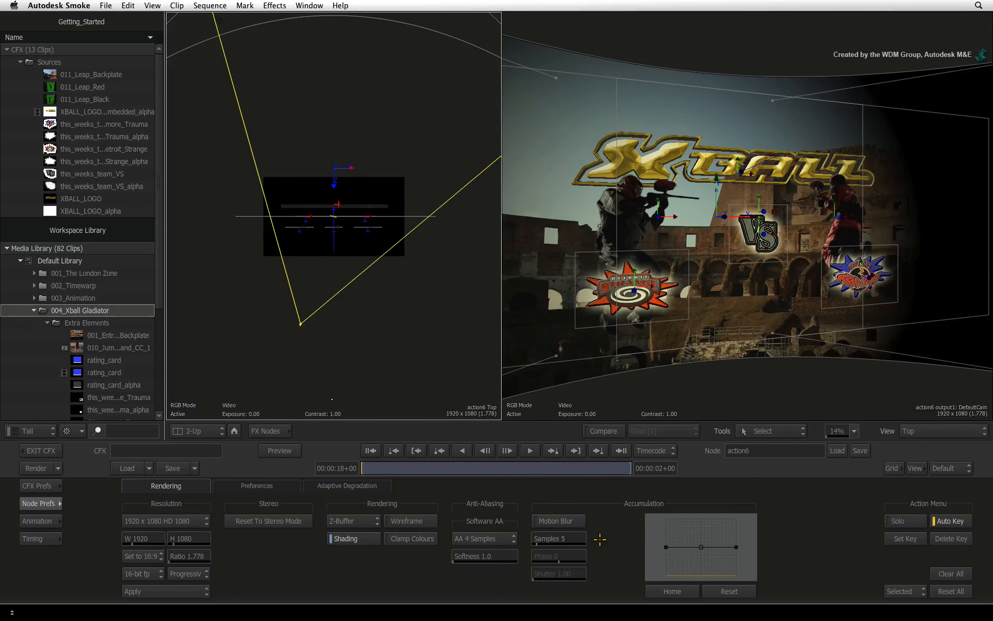
pyautogui.click(950, 520)
pyautogui.click(556, 521)
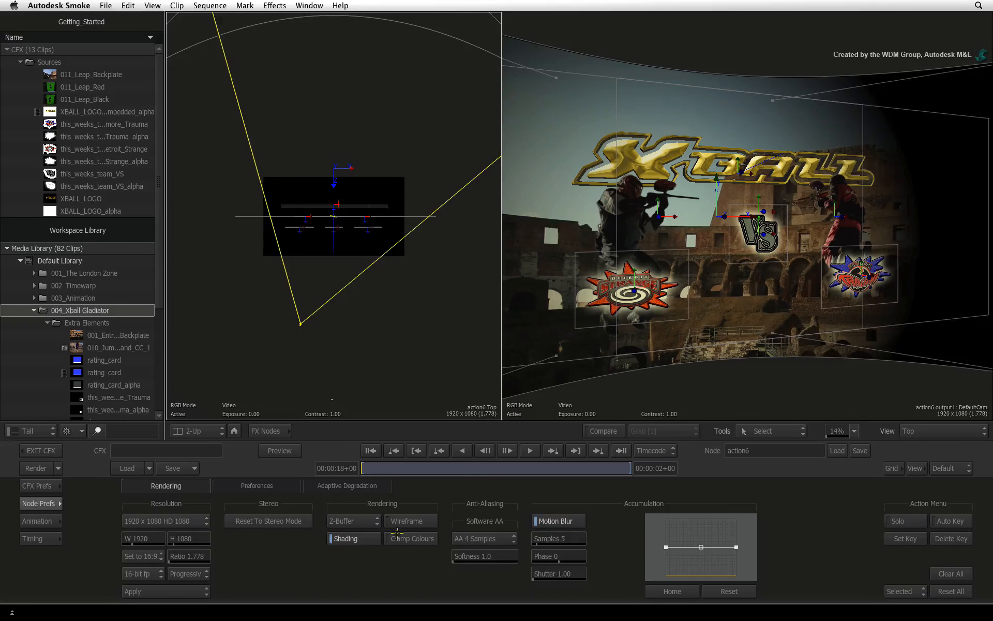
# Step: Place the output clip node beside the Action node in the ConnectFX schematic and exit ConnectFX to the timeline
pyautogui.click(248, 430)
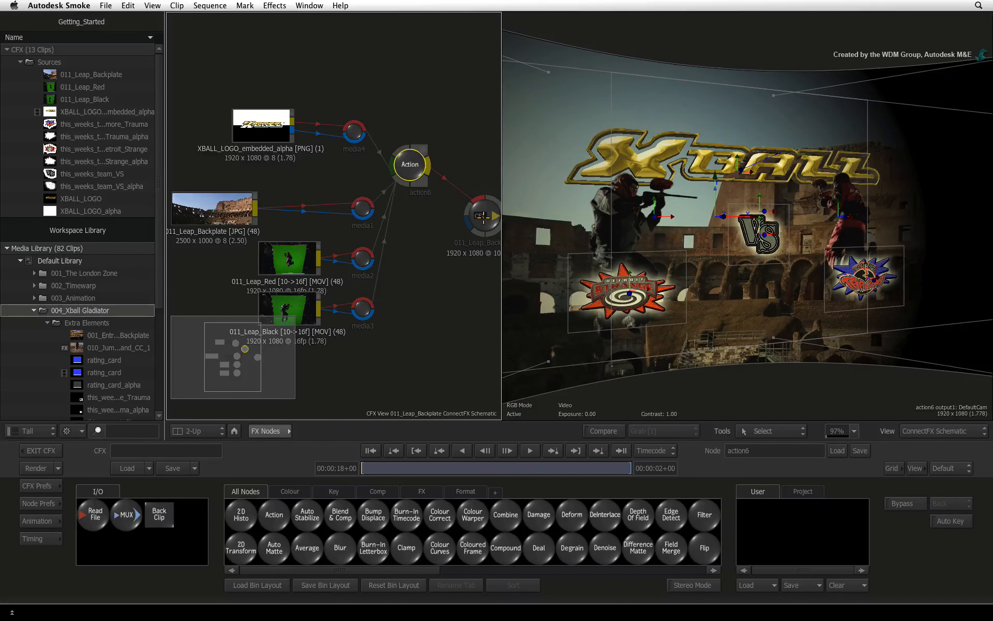
pyautogui.moveTo(482, 217); pyautogui.dragTo(471, 167)
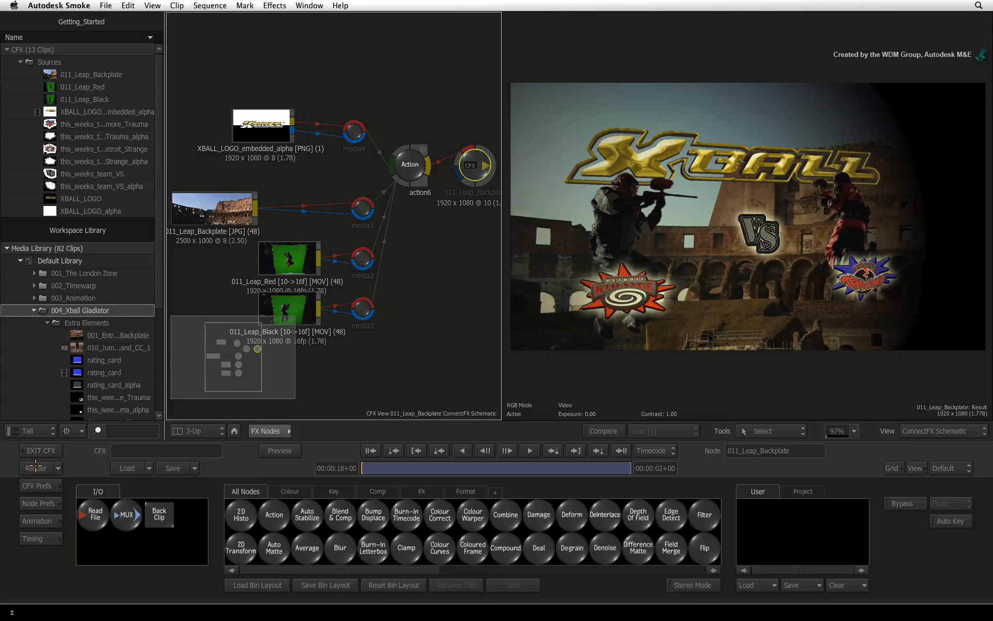
pyautogui.click(44, 450)
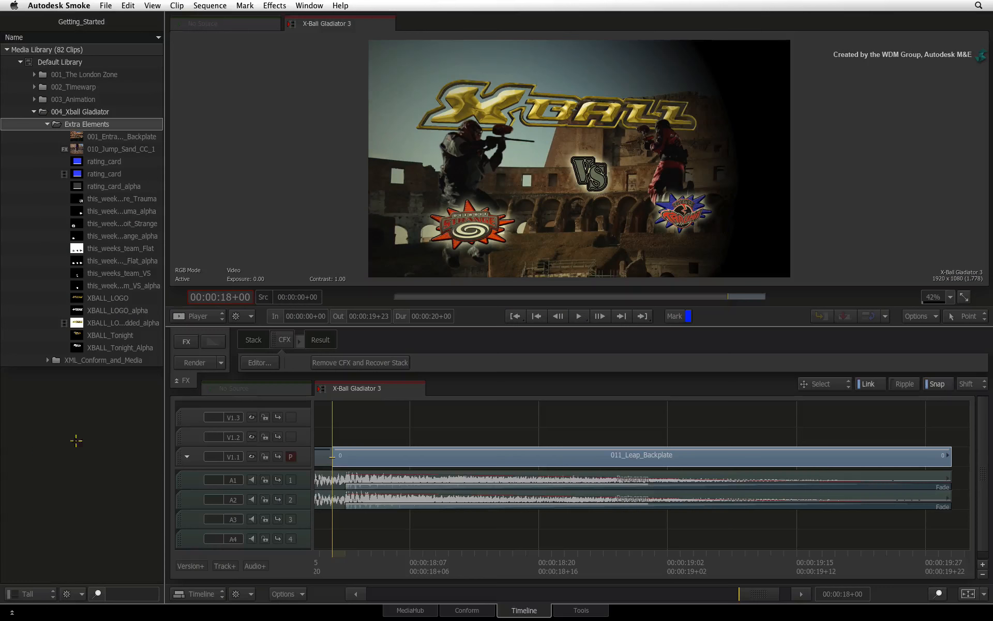
# Step: Render the 011_Leap_Backplate segment and play it back on the timeline from its first frame
pyautogui.click(193, 362)
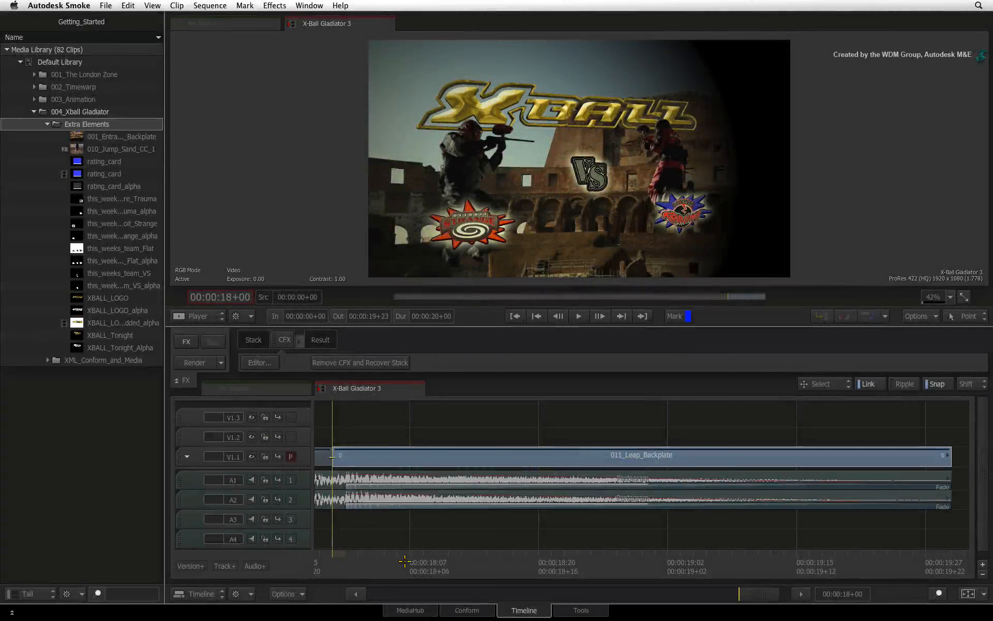
pyautogui.press('space')
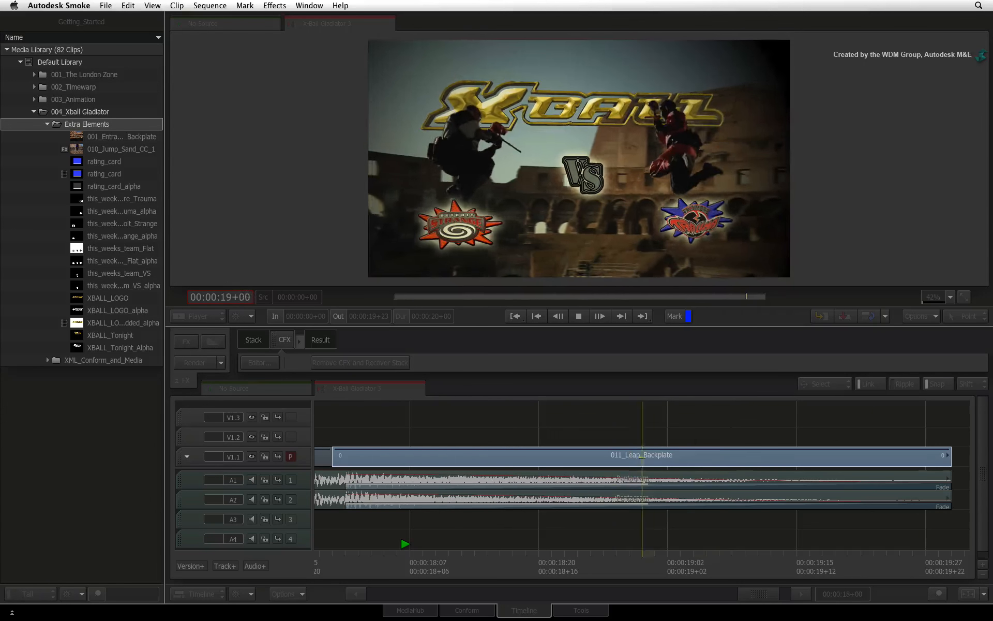
pyautogui.press('space')
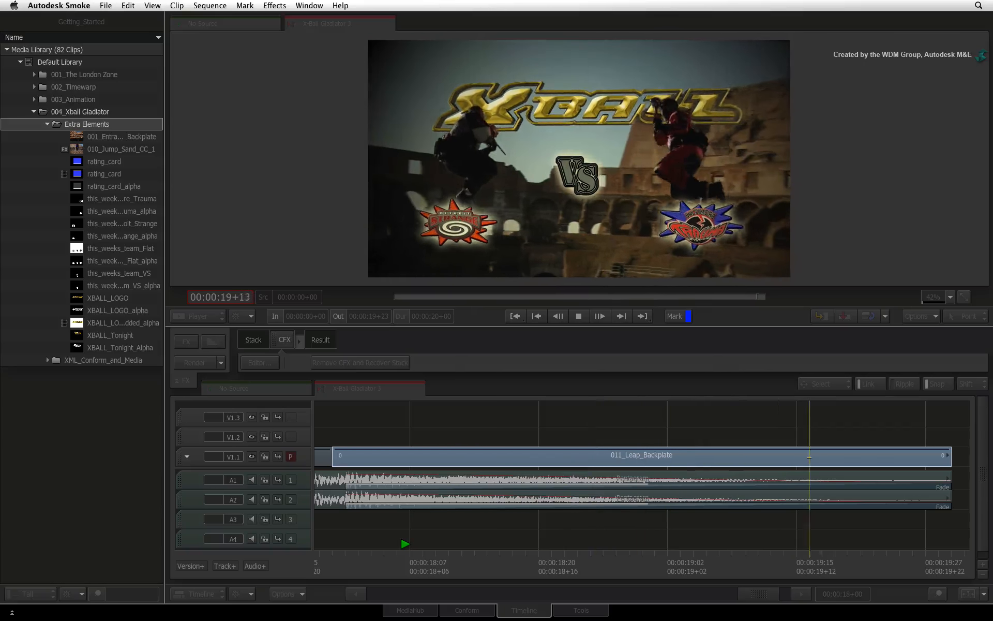
pyautogui.press('Up')
pyautogui.press('space')
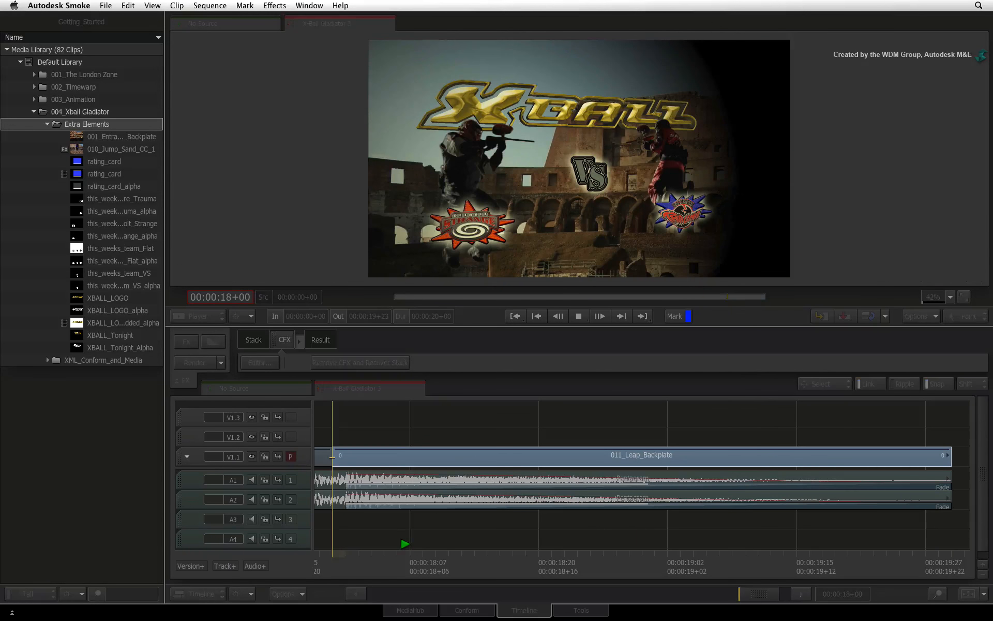